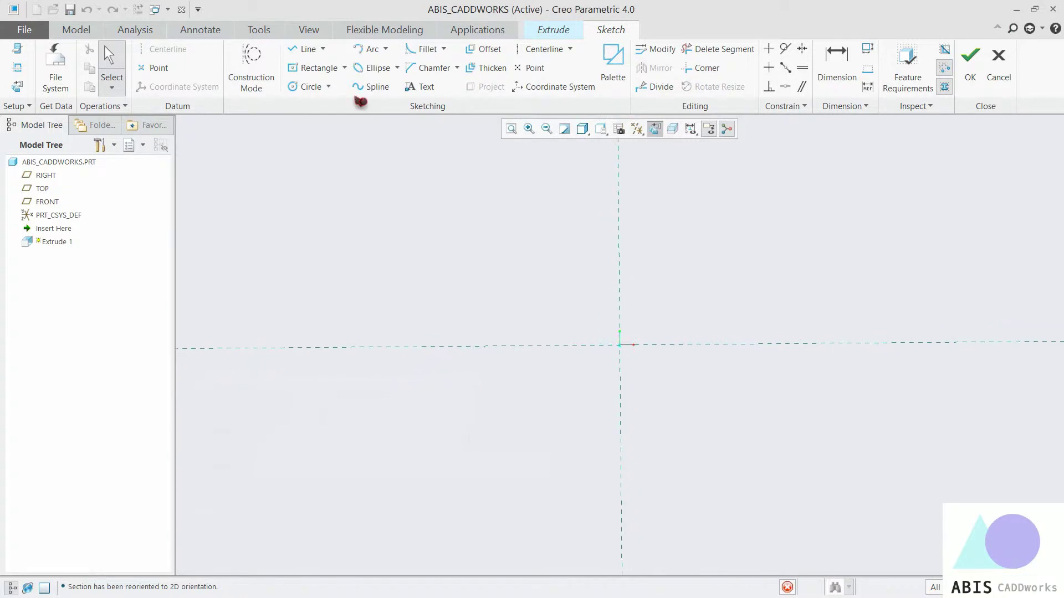
# Sketch a center rectangle on the origin, about 224 wide and 138 high.
pyautogui.click(319, 68)
pyautogui.click(620, 348)
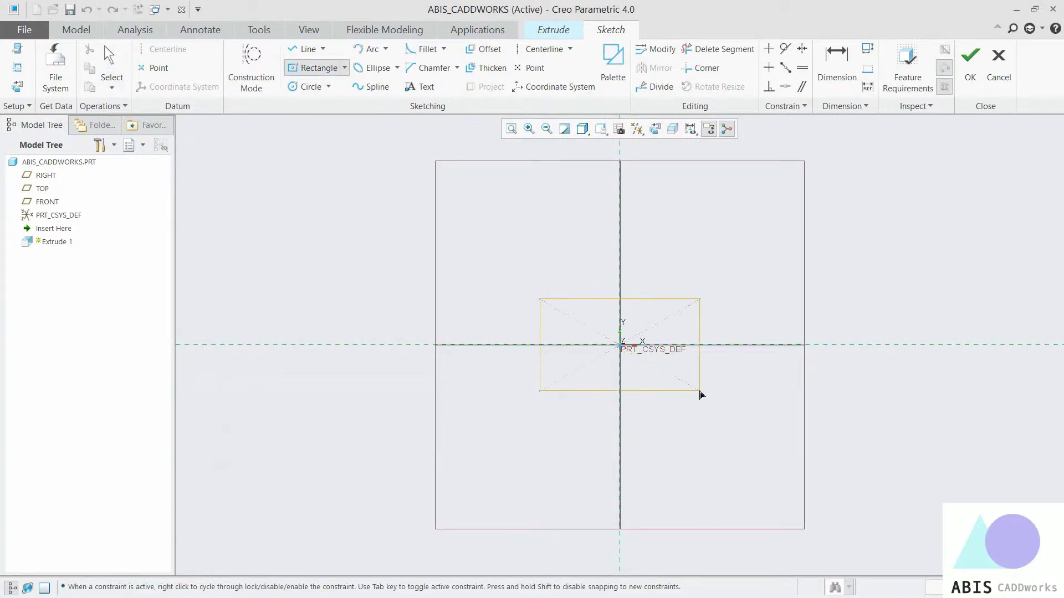
pyautogui.click(700, 397)
pyautogui.middleClick(724, 309)
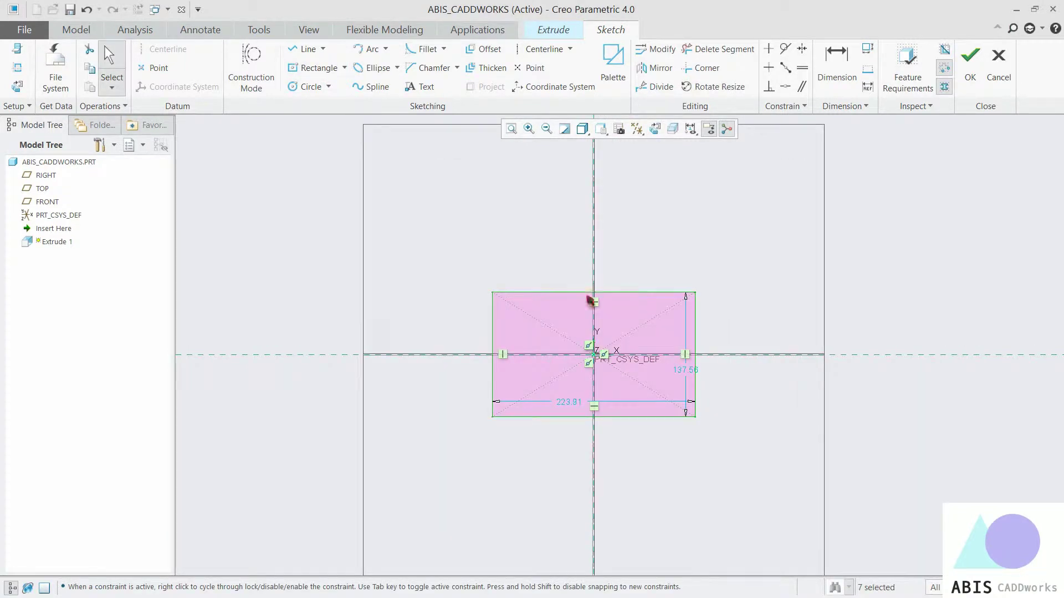
# Set the rectangle's width to 100 and its height to 54.
pyautogui.doubleClick(569, 402)
pyautogui.write('100')
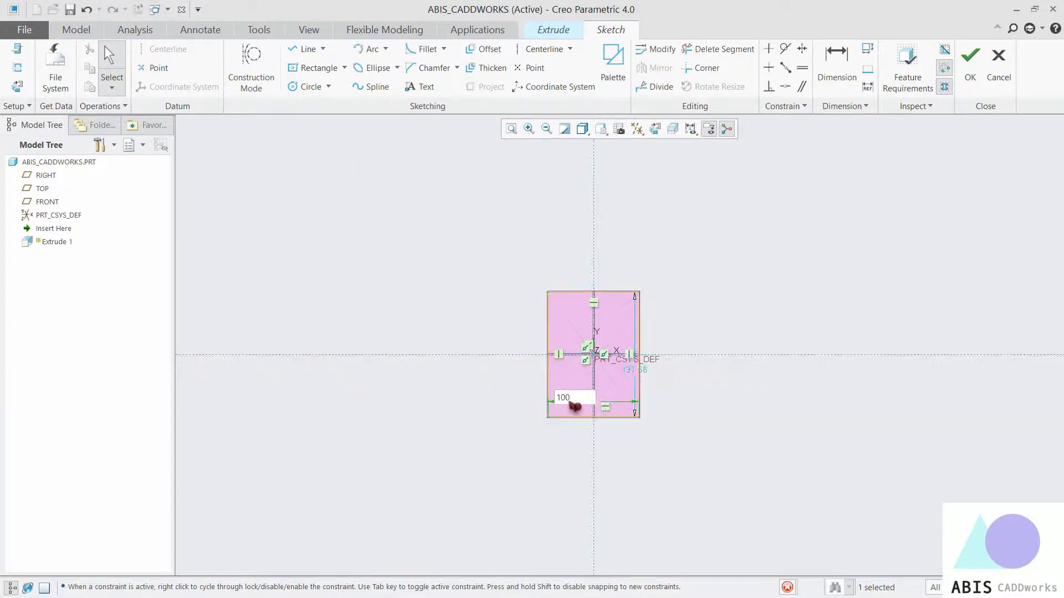
pyautogui.press('Return')
pyautogui.doubleClick(738, 390)
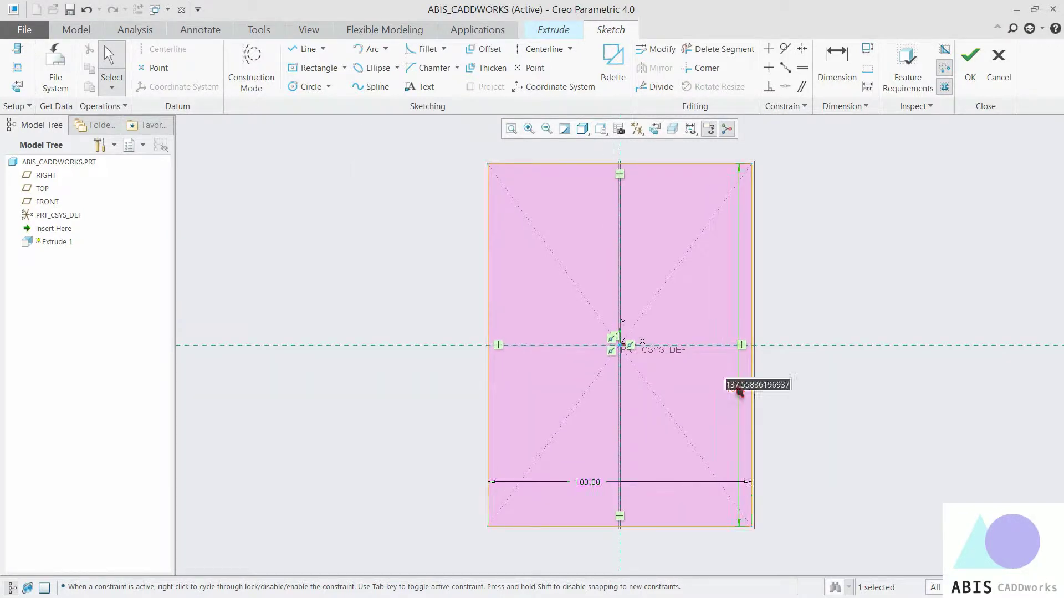
pyautogui.write('54')
pyautogui.press('Return')
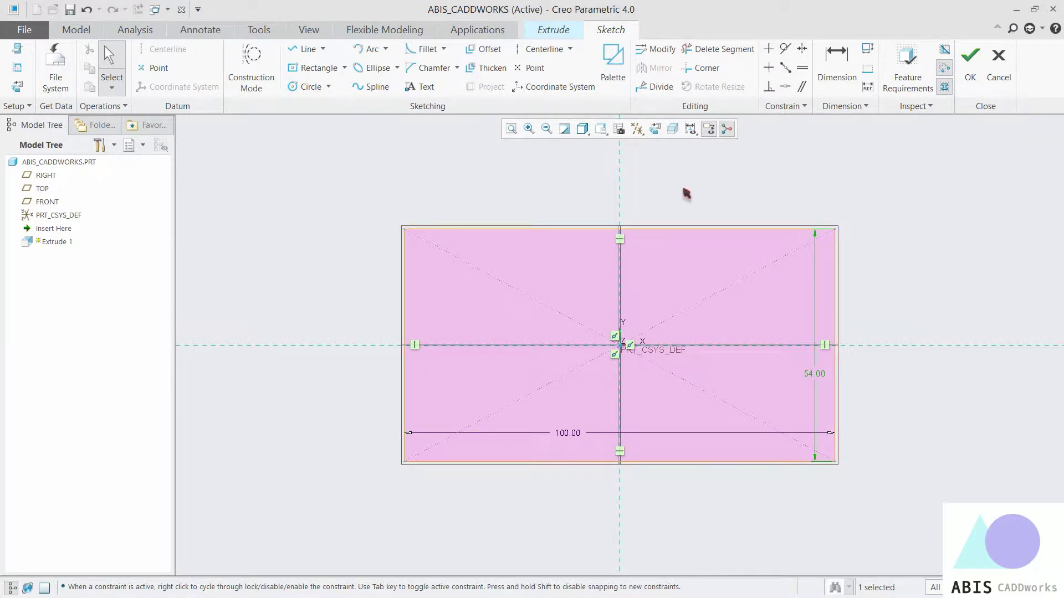
# Sketch a horizontal line about 12.6 long running inward from the rectangle's right edge, above the horizontal axis.
pyautogui.click(305, 49)
pyautogui.click(834, 315)
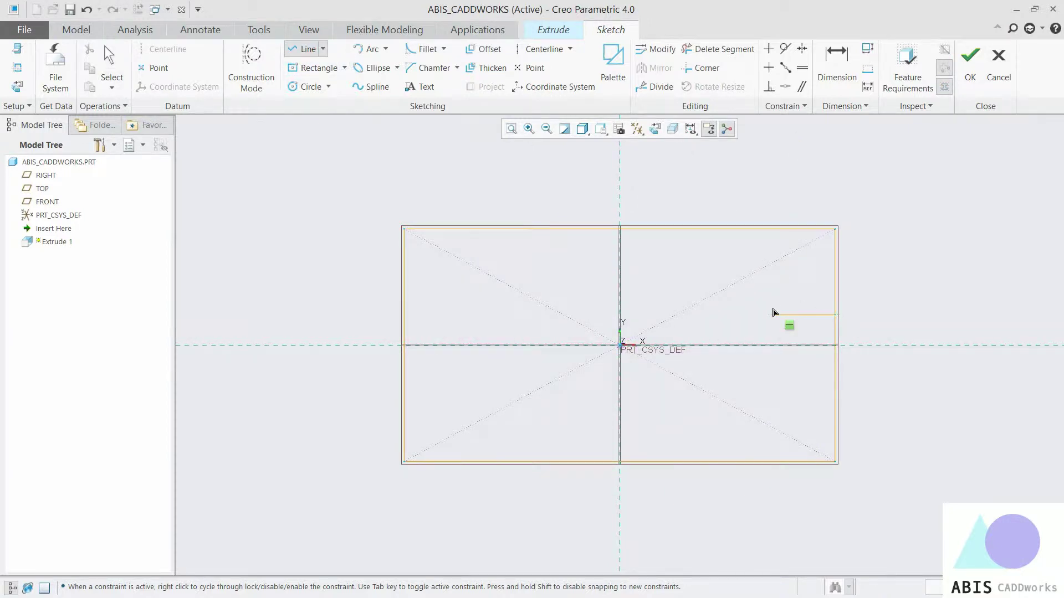
pyautogui.click(780, 315)
pyautogui.middleClick(782, 313)
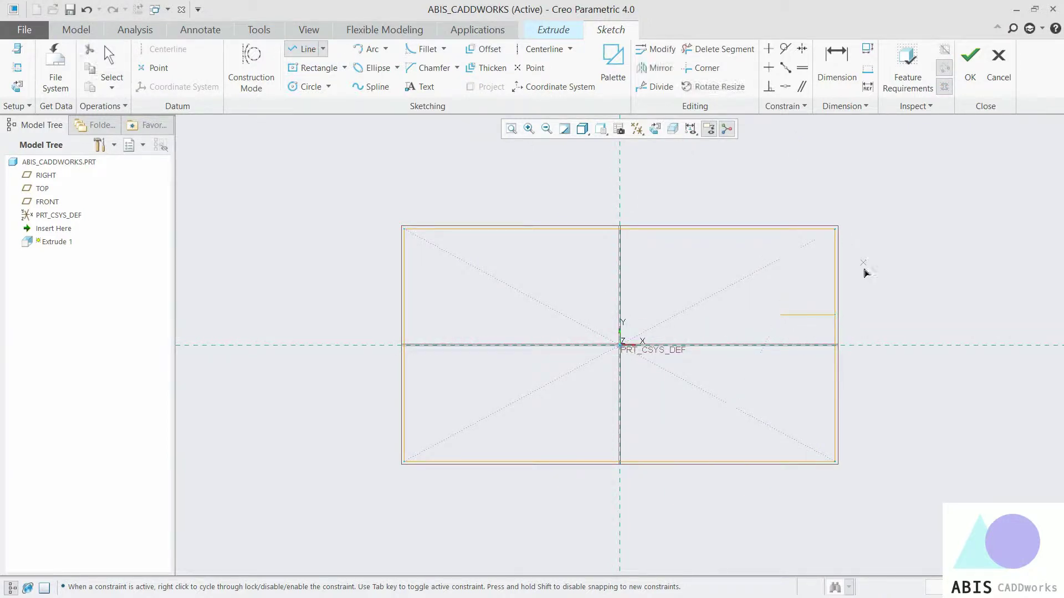
pyautogui.middleClick(838, 176)
# Dimension the short line 39 below the rectangle's top edge and set its length to 13.
pyautogui.click(837, 55)
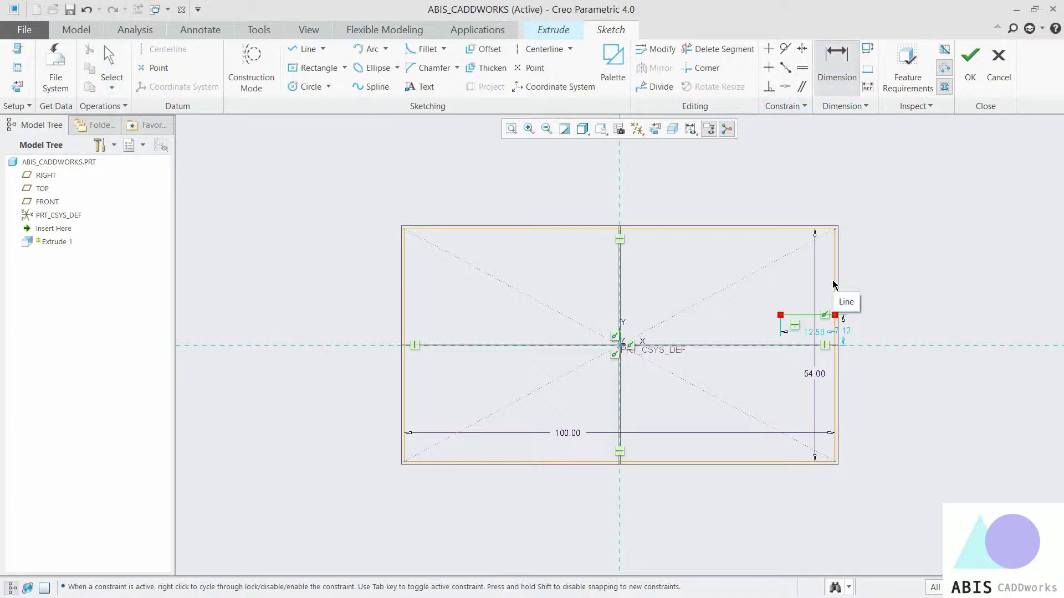
pyautogui.click(819, 229)
pyautogui.middleClick(881, 261)
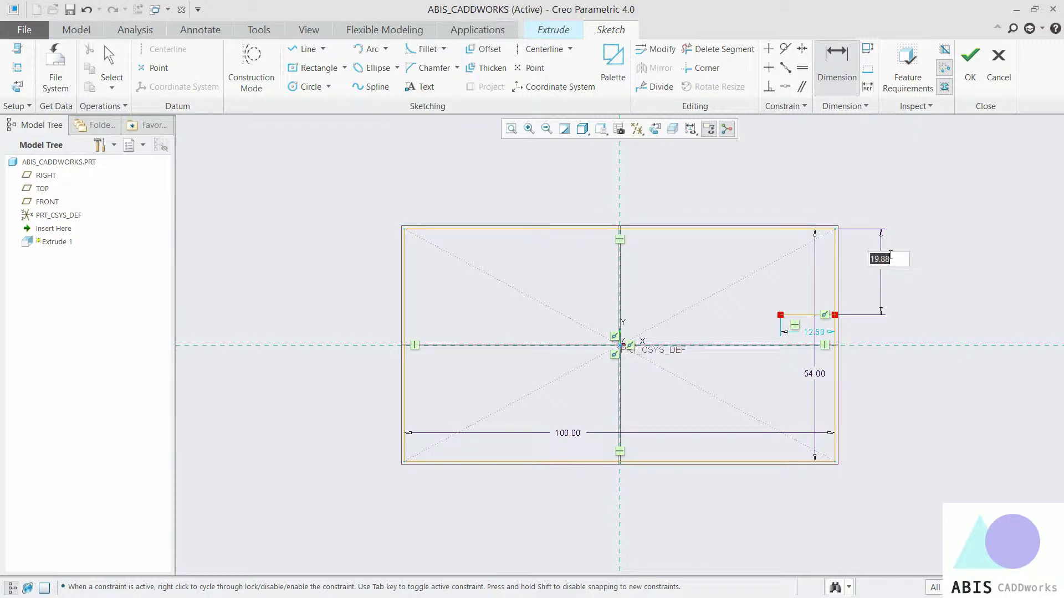
pyautogui.write('39')
pyautogui.press('Return')
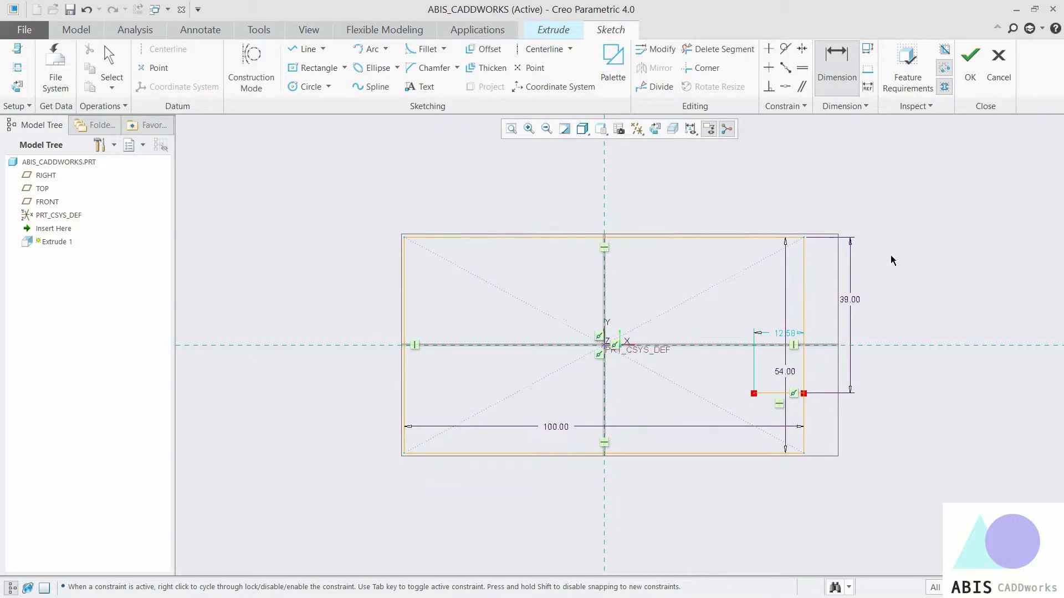
pyautogui.doubleClick(777, 333)
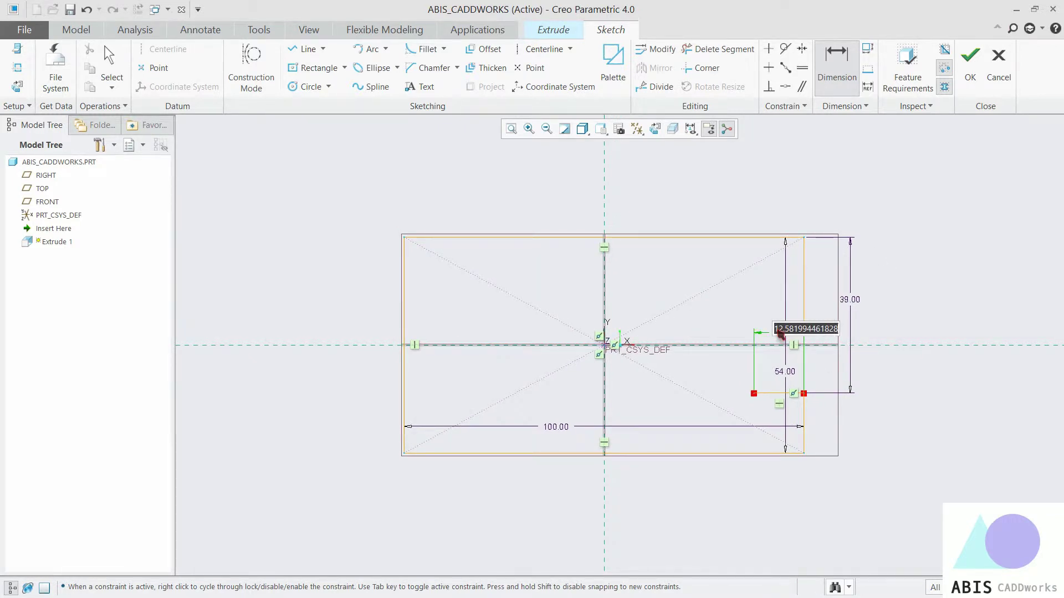
pyautogui.write('13')
pyautogui.press('Return')
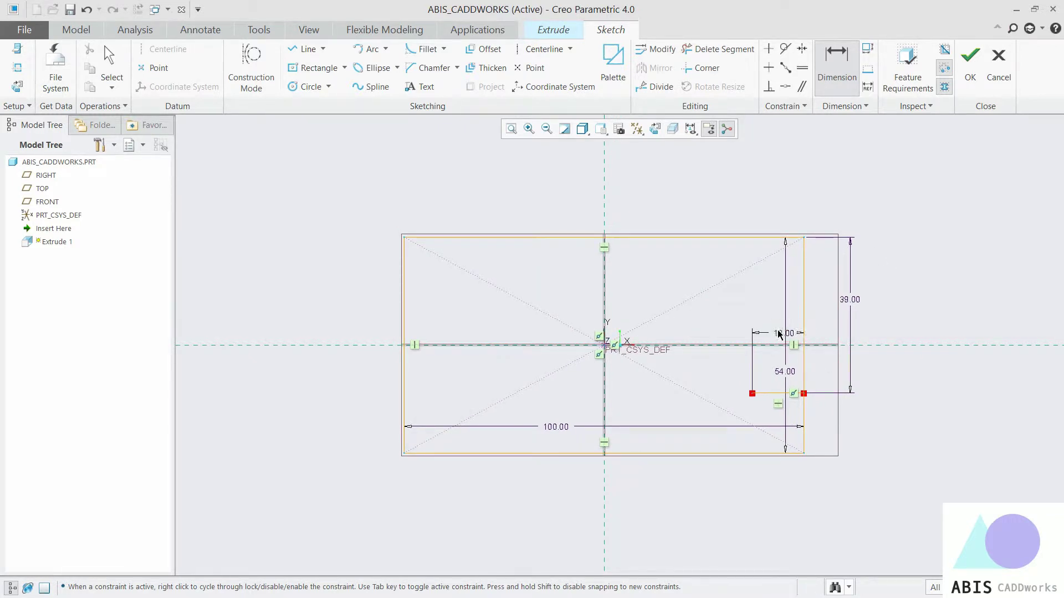
# Trim away the left half of the rectangle's bottom edge.
pyautogui.moveTo(803, 393)
pyautogui.mouseDown()
pyautogui.moveTo(796, 364)
pyautogui.moveTo(783, 421)
pyautogui.mouseUp()
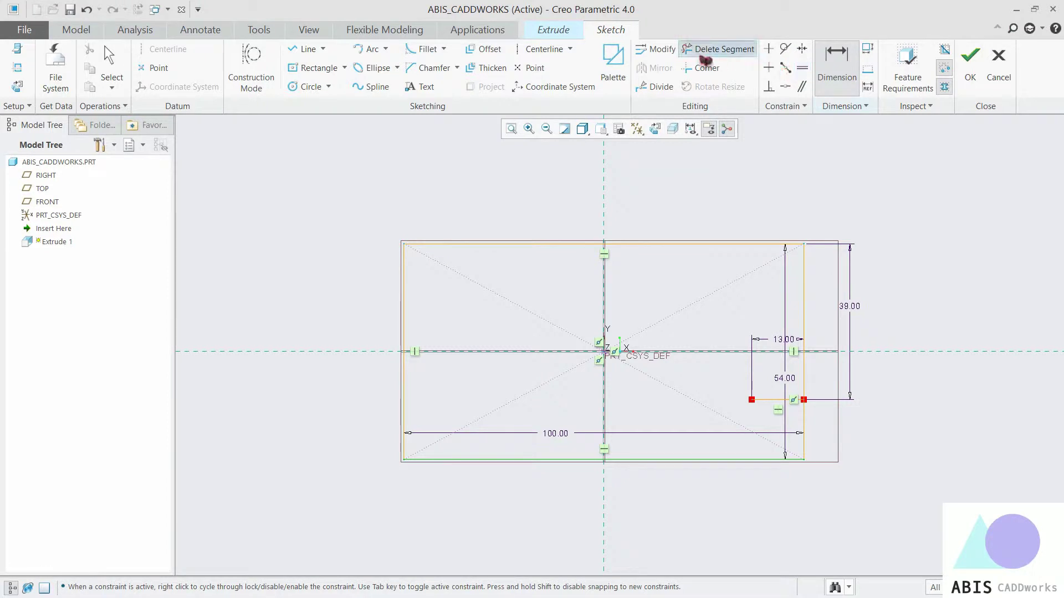
pyautogui.click(717, 49)
pyautogui.click(516, 459)
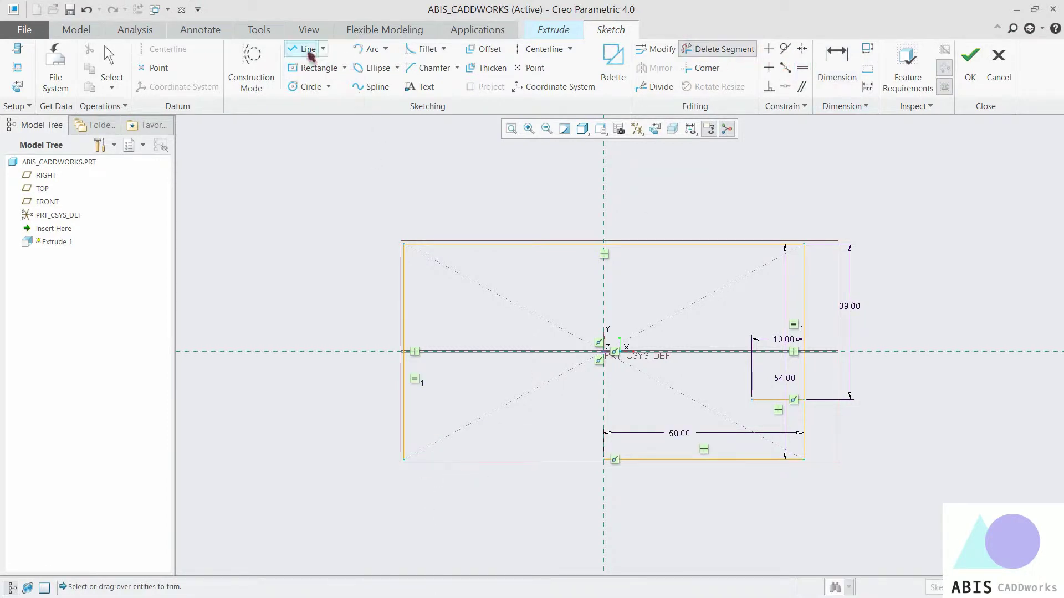
# Draw a stepped line chain from the rectangle's lower-left corner, equal in length to the 13 line, then up and across to that line's free end.
pyautogui.click(305, 49)
pyautogui.click(404, 459)
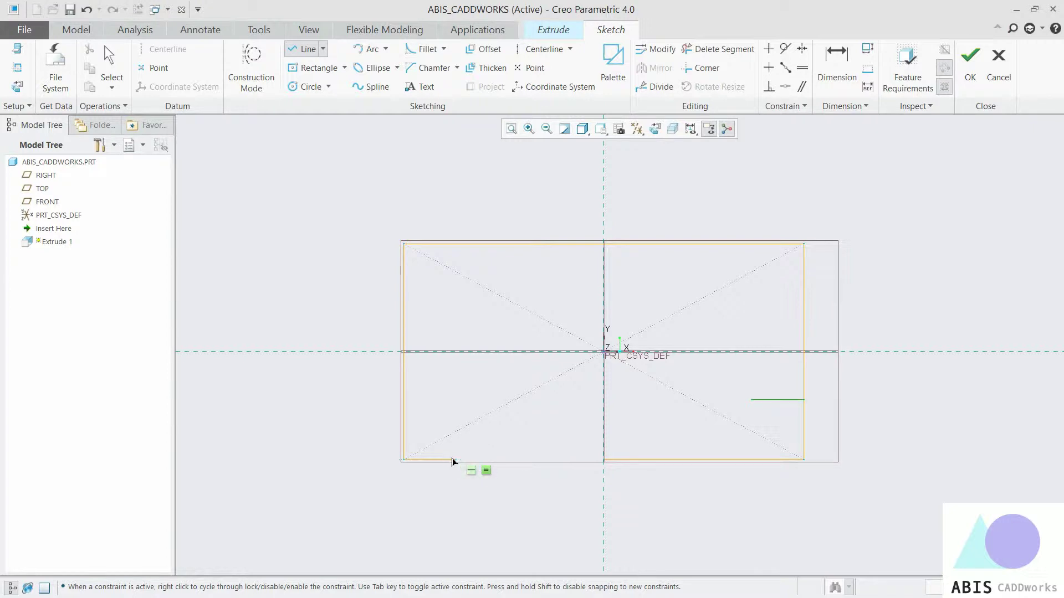
pyautogui.click(456, 459)
pyautogui.click(456, 399)
pyautogui.click(751, 400)
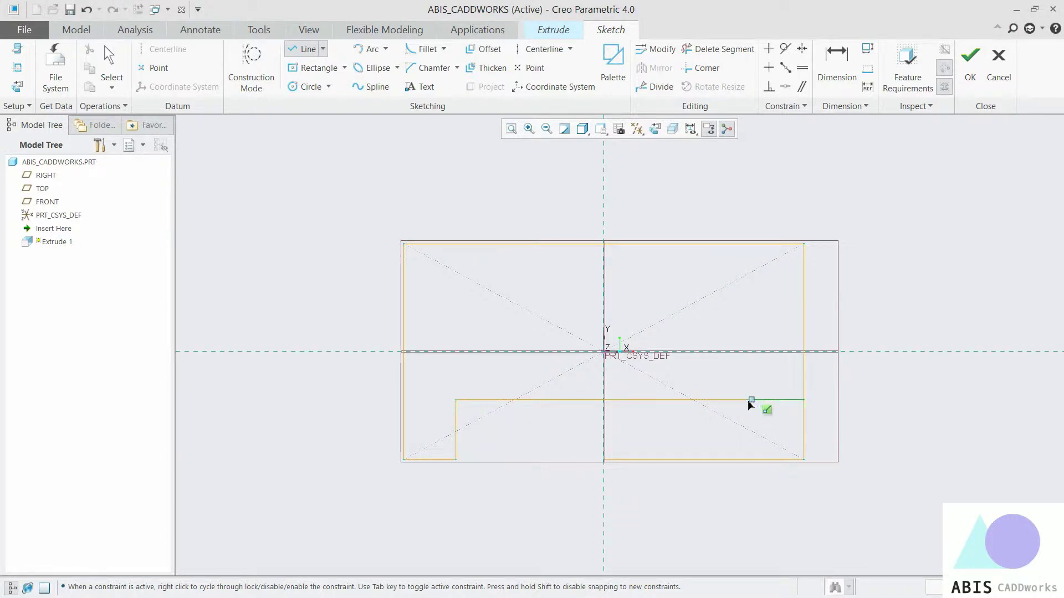
pyautogui.middleClick(826, 310)
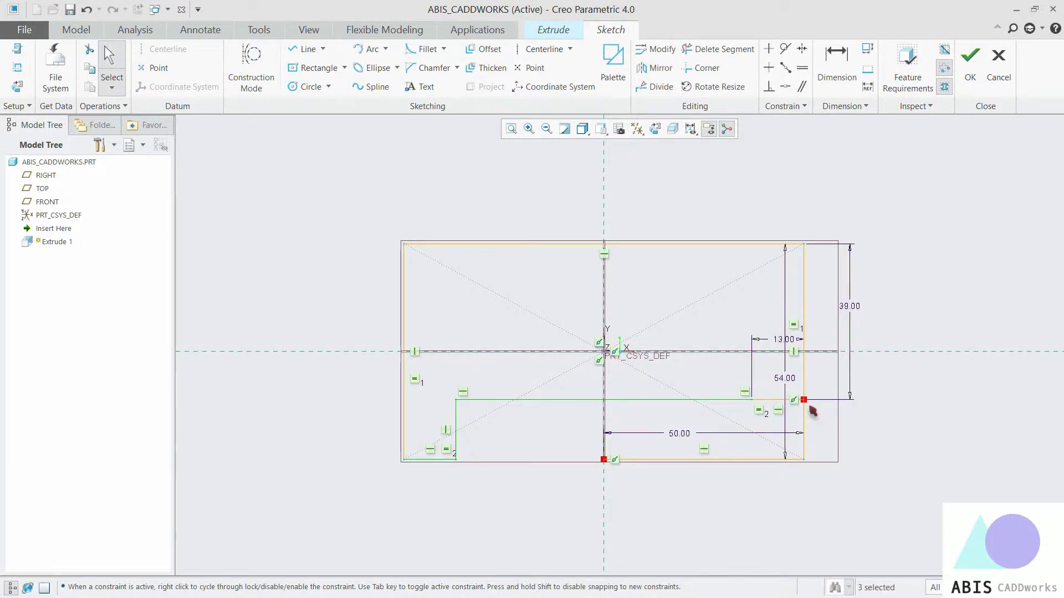
# Trim the remaining bottom edge and the right edge below the step, leaving a closed profile with one leg at the lower left.
pyautogui.scroll(-4, 804, 409)
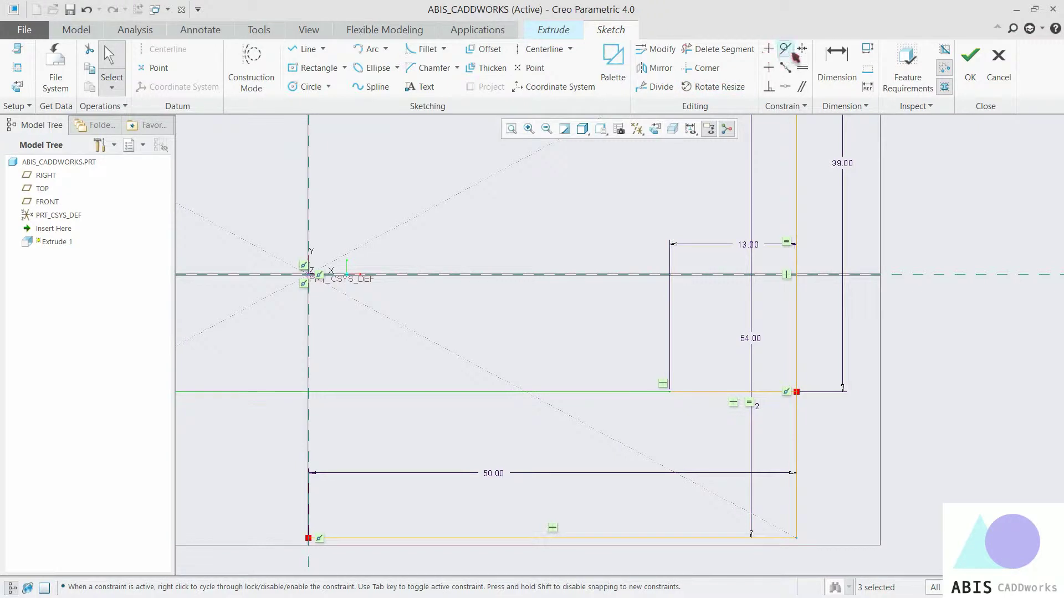
pyautogui.click(747, 55)
pyautogui.moveTo(842, 468)
pyautogui.mouseDown()
pyautogui.moveTo(740, 522)
pyautogui.moveTo(760, 535)
pyautogui.mouseUp()
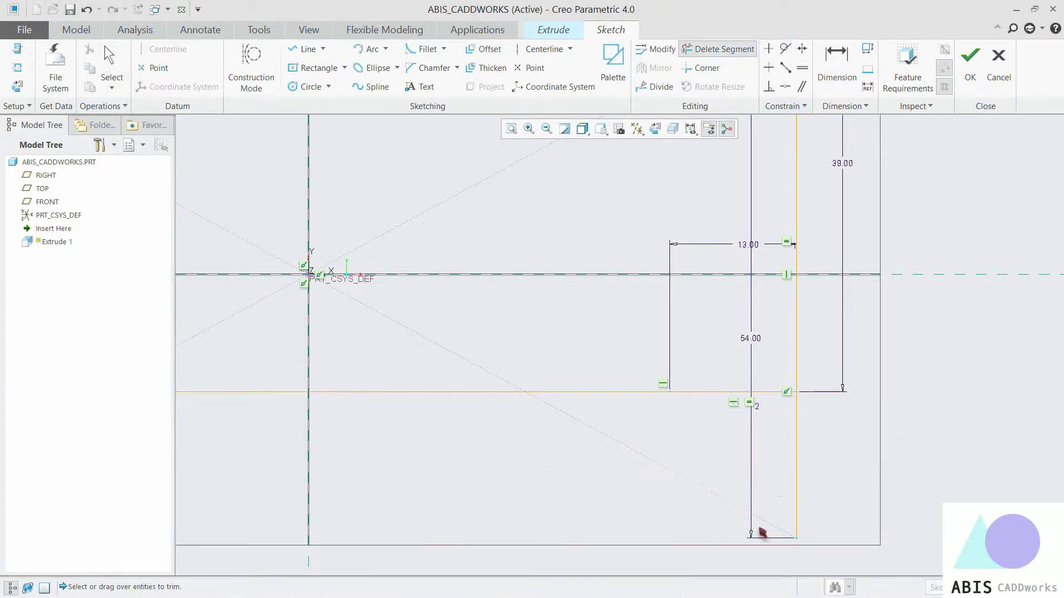
pyautogui.click(796, 487)
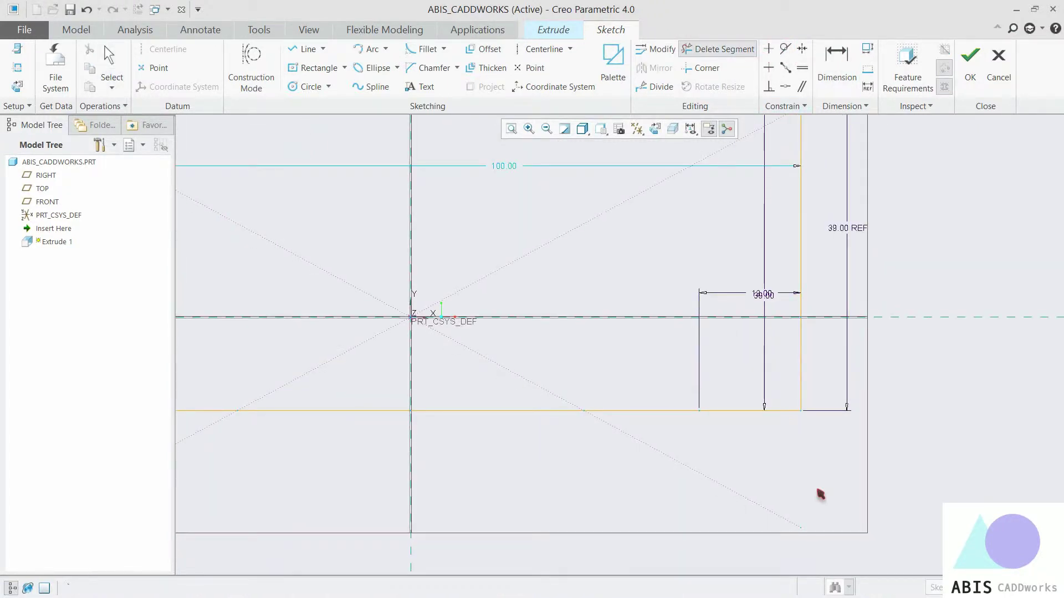
pyautogui.middleClick(820, 493)
pyautogui.scroll(-5, 743, 408)
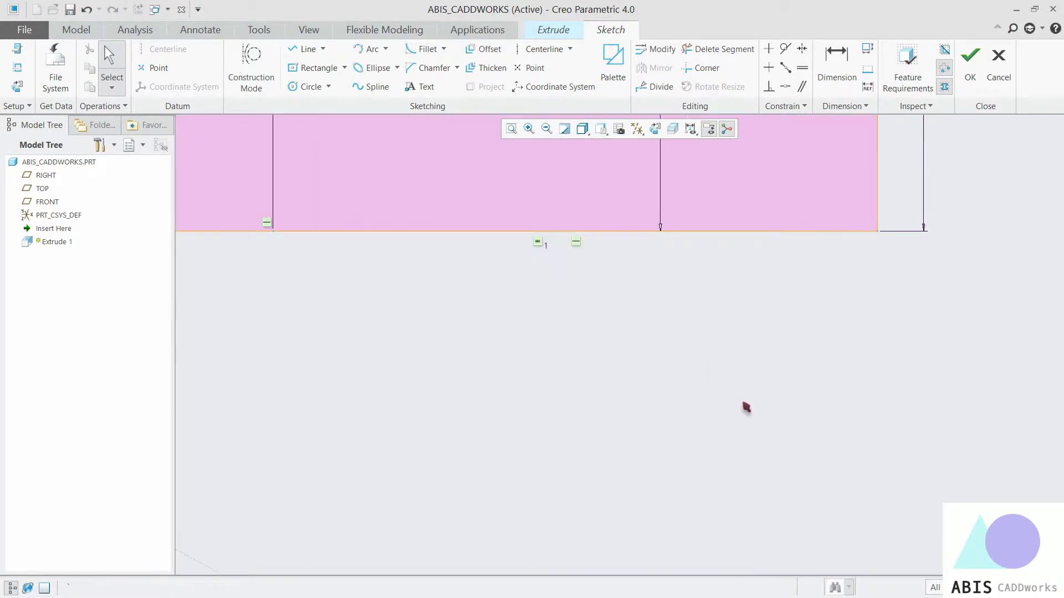
pyautogui.scroll(2, 711, 395)
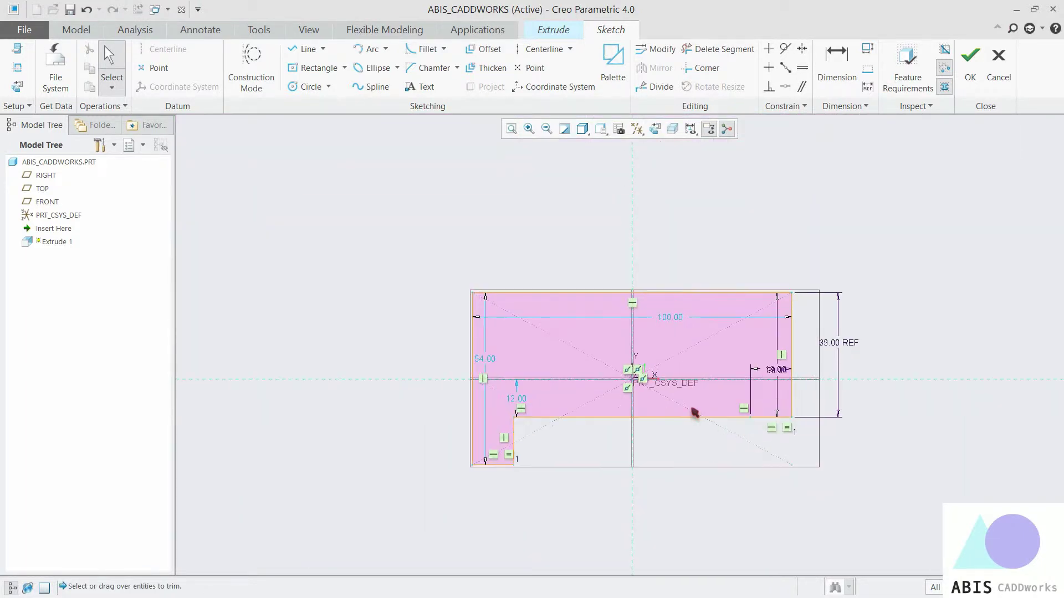
# Finish the sketch and extrude the profile symmetrically about the sketch plane to a depth of 82.
pyautogui.click(970, 64)
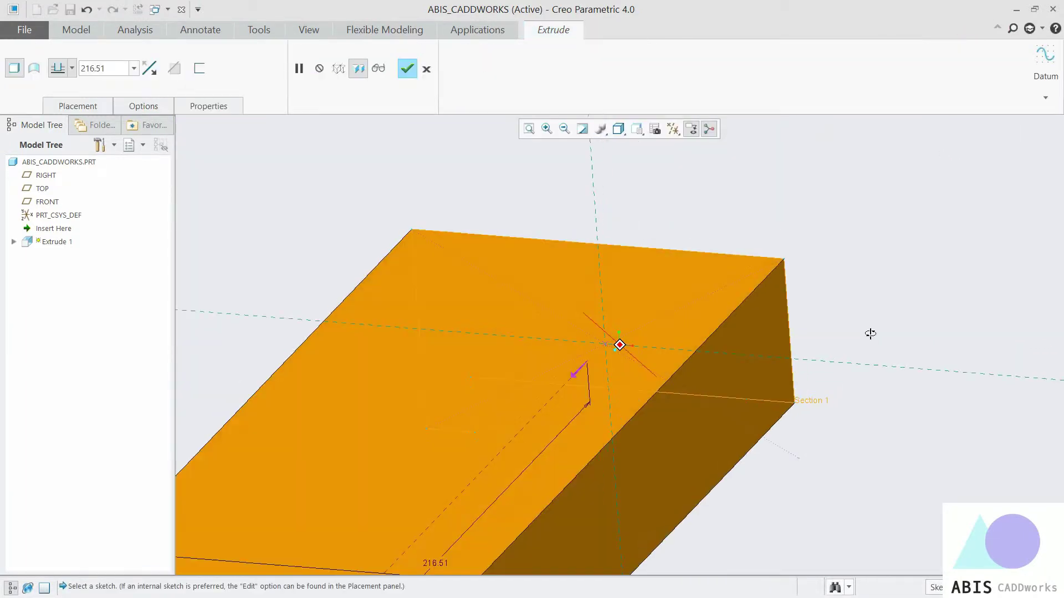
pyautogui.click(72, 68)
pyautogui.click(57, 95)
pyautogui.doubleClick(120, 69)
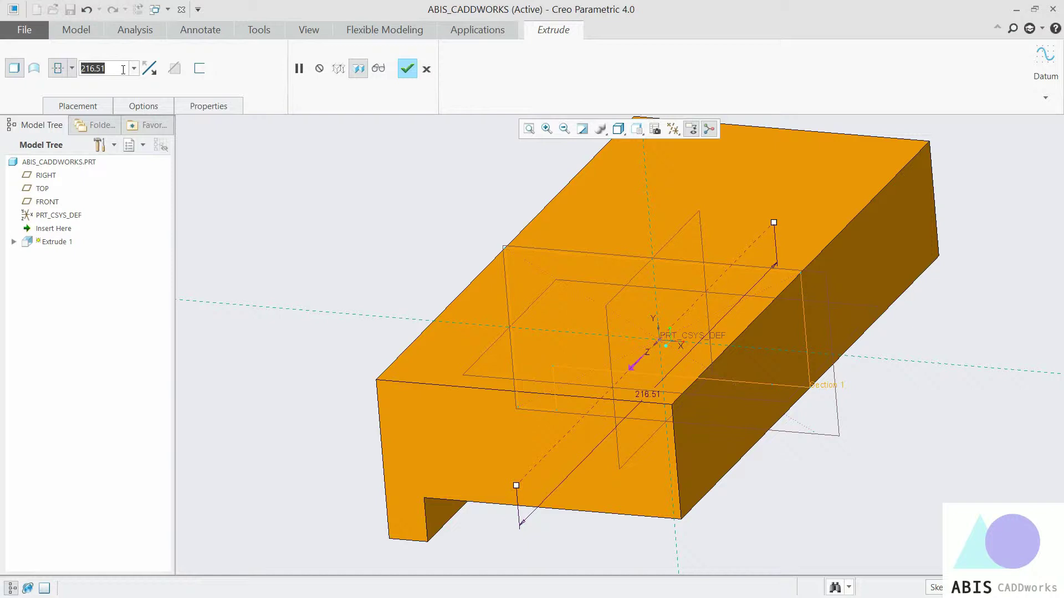
pyautogui.write('82')
pyautogui.press('Return')
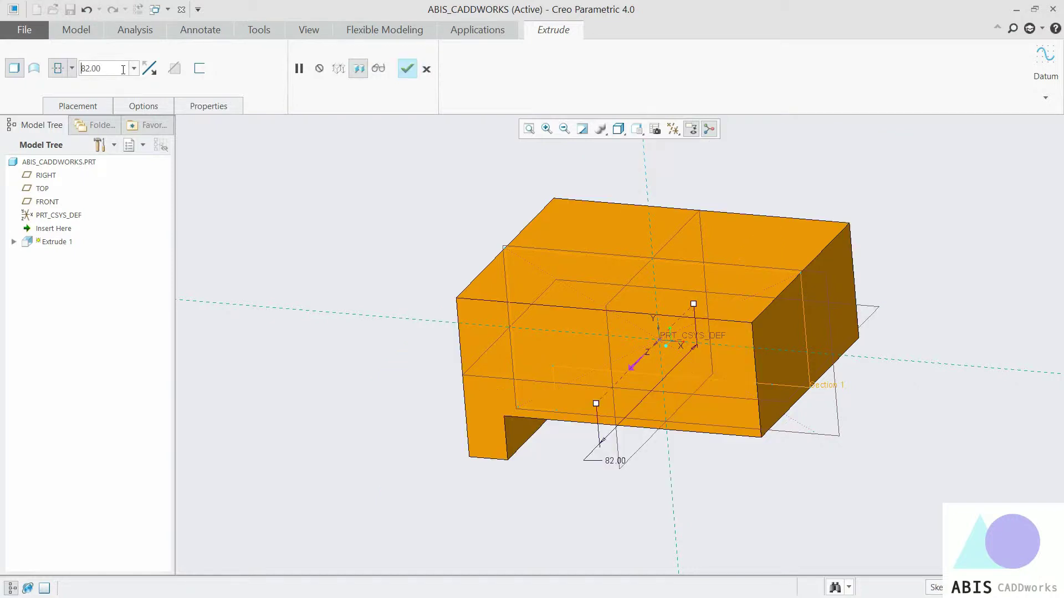
pyautogui.click(407, 71)
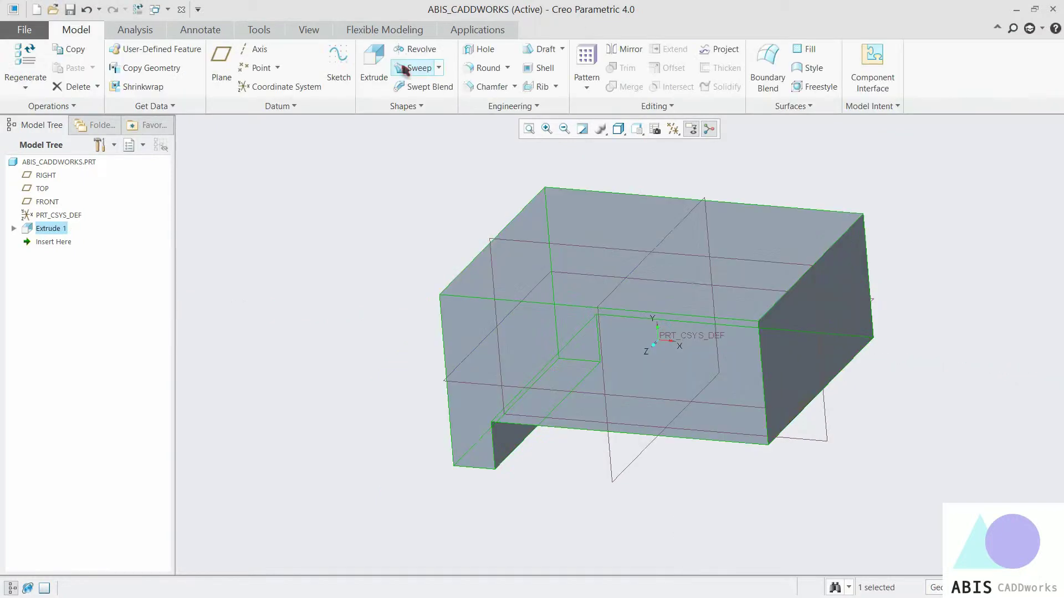
# Start an extrude on the block's front face and sketch an origin-centered rectangle with its lower-left corner on the inner step corner.
pyautogui.click(551, 360)
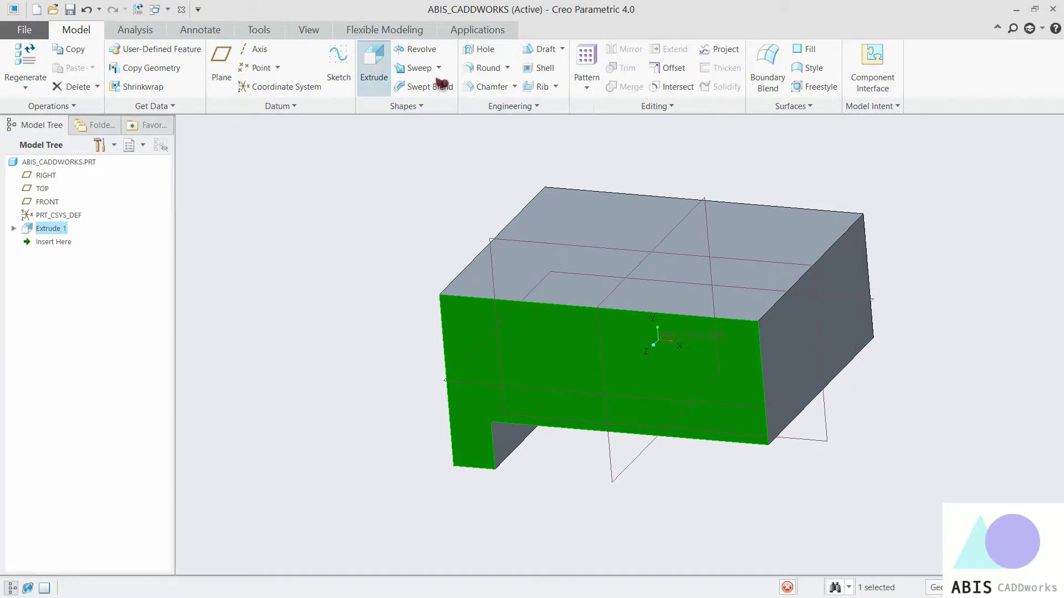
pyautogui.click(374, 67)
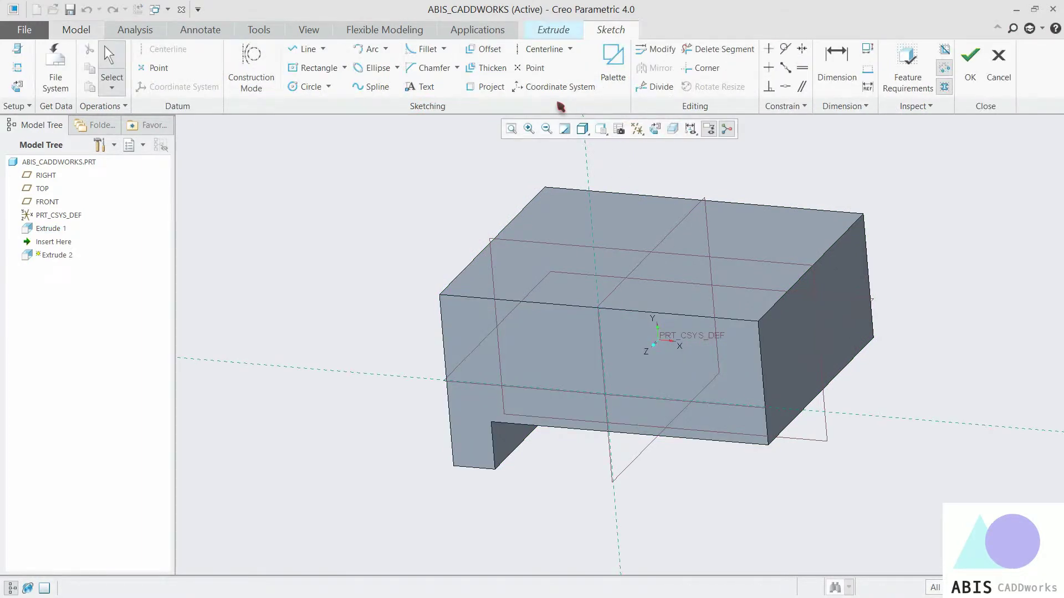
pyautogui.click(294, 73)
pyautogui.click(620, 344)
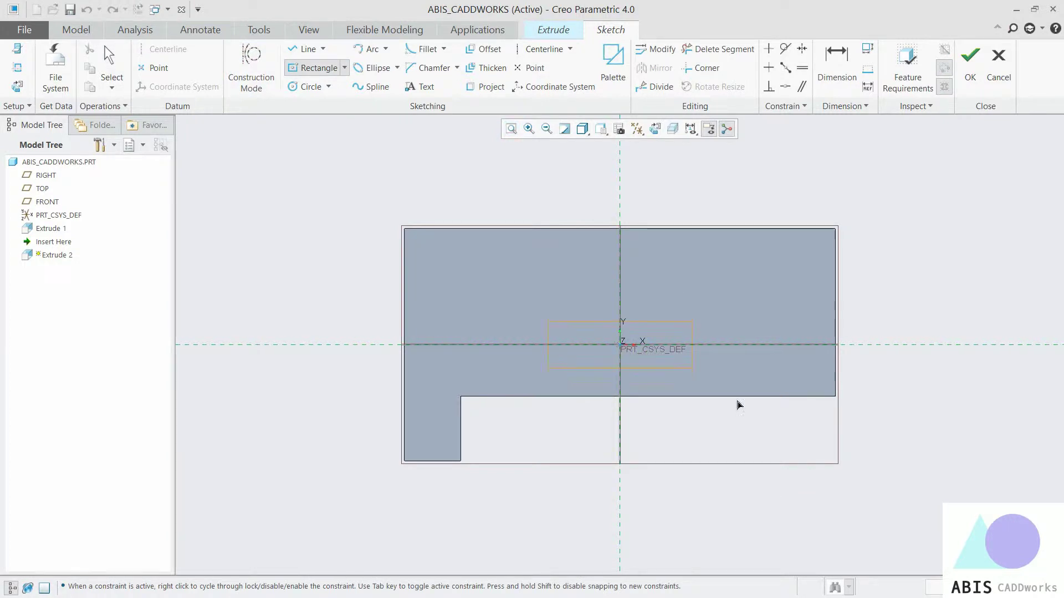
pyautogui.click(460, 409)
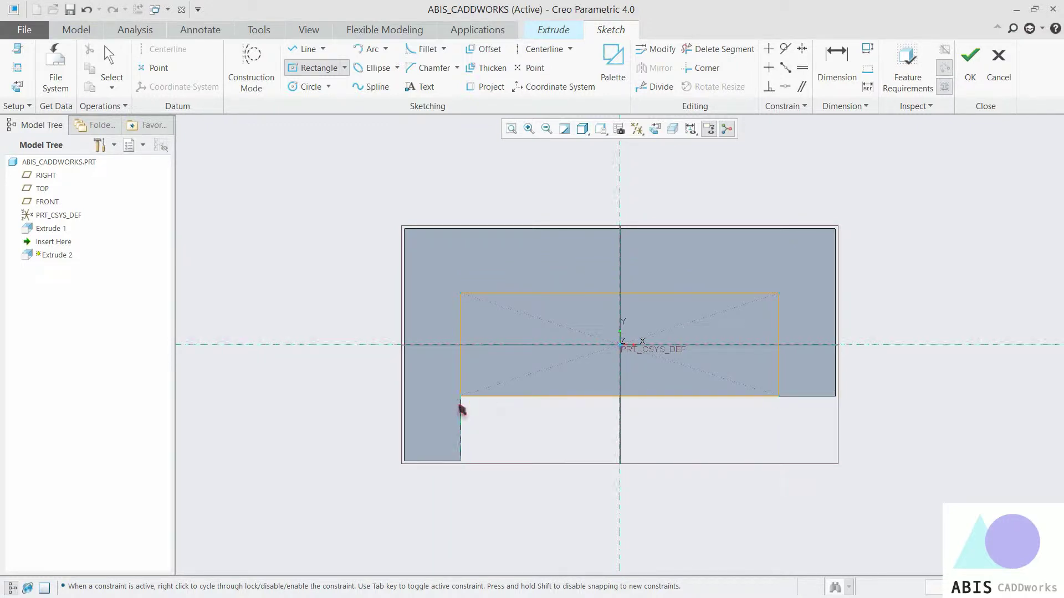
pyautogui.middleClick(510, 308)
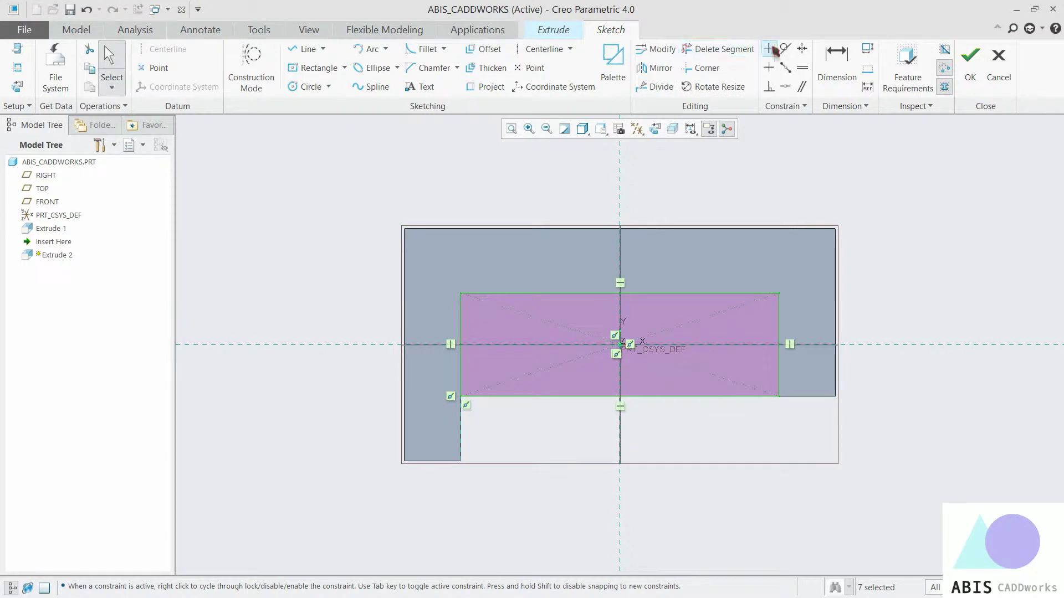
# Dimension the new rectangle's top edge 13 below the block's top edge, deleting a conflicting Point On Entity constraint.
pyautogui.click(836, 63)
pyautogui.click(727, 294)
pyautogui.click(731, 228)
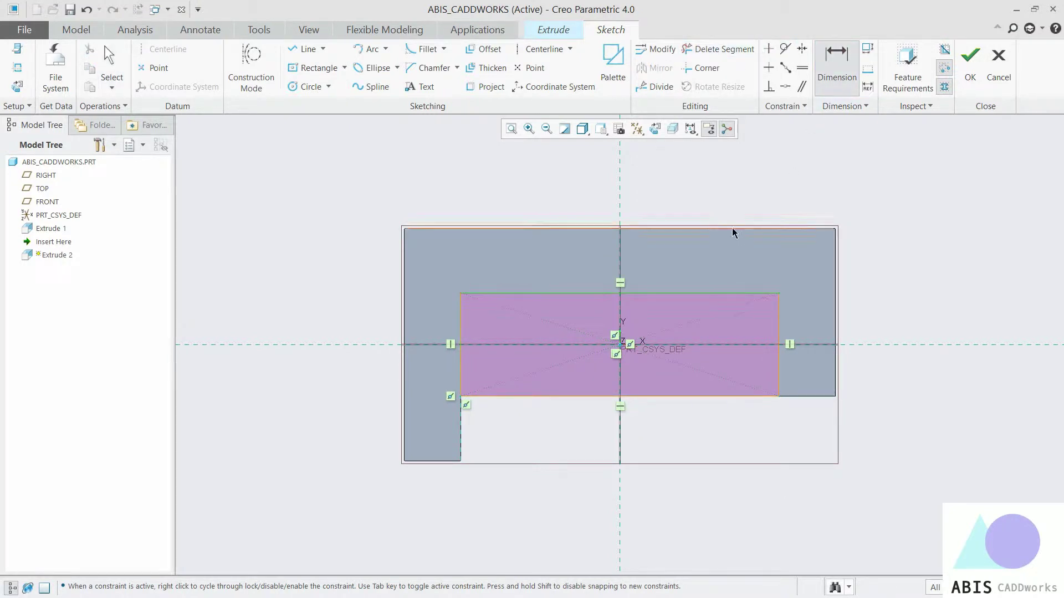
pyautogui.middleClick(899, 302)
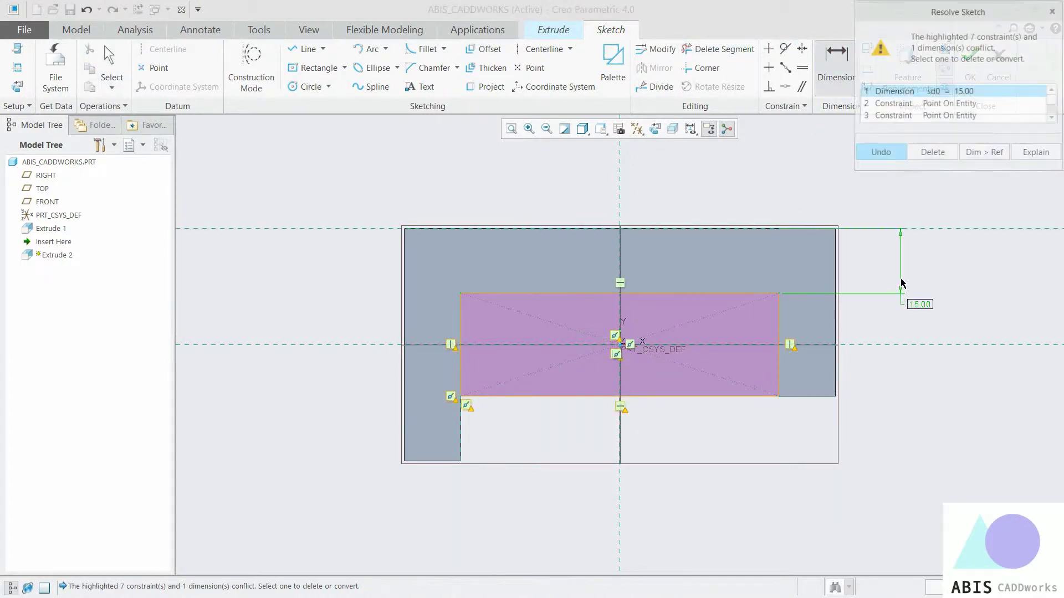
pyautogui.click(918, 116)
pyautogui.click(925, 153)
pyautogui.write('1')
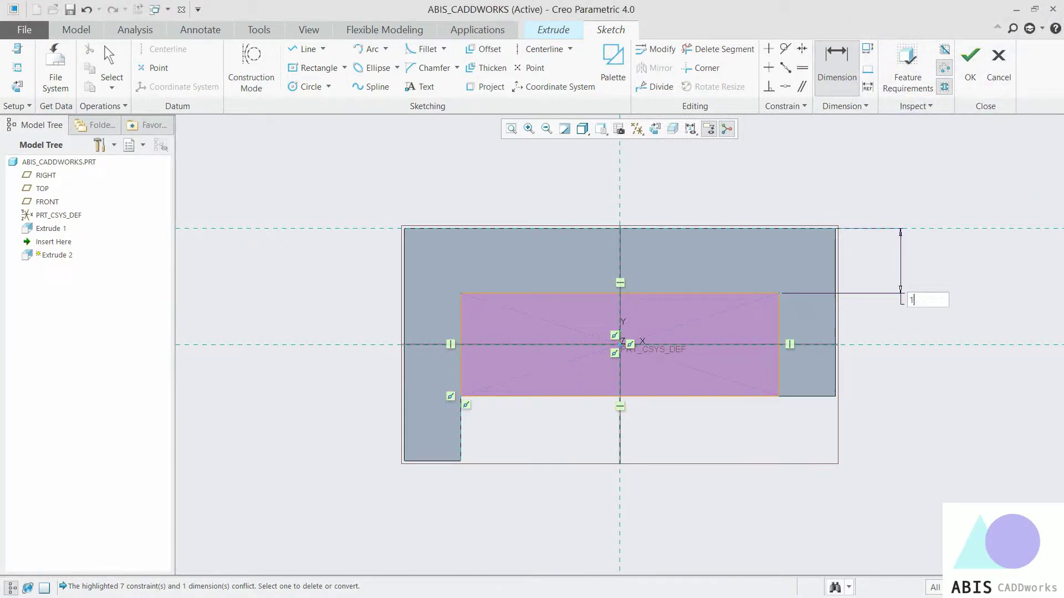
pyautogui.write('3')
pyautogui.press('Return')
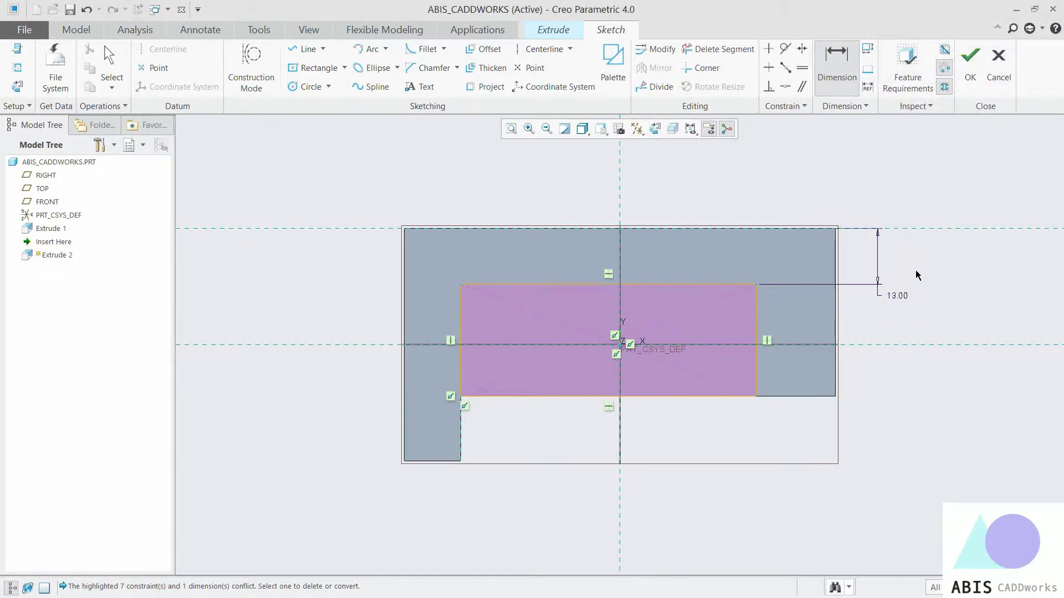
# Dimension the rectangle's right edge 13 from the block's right edge, deleting a conflicting Point On Entity constraint.
pyautogui.click(754, 320)
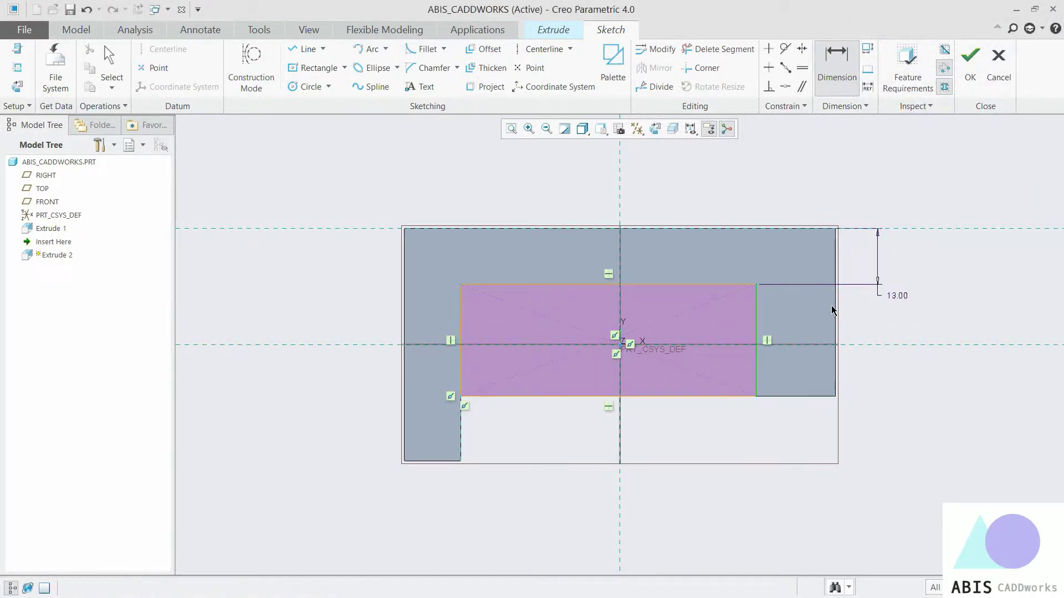
pyautogui.middleClick(892, 320)
pyautogui.click(933, 117)
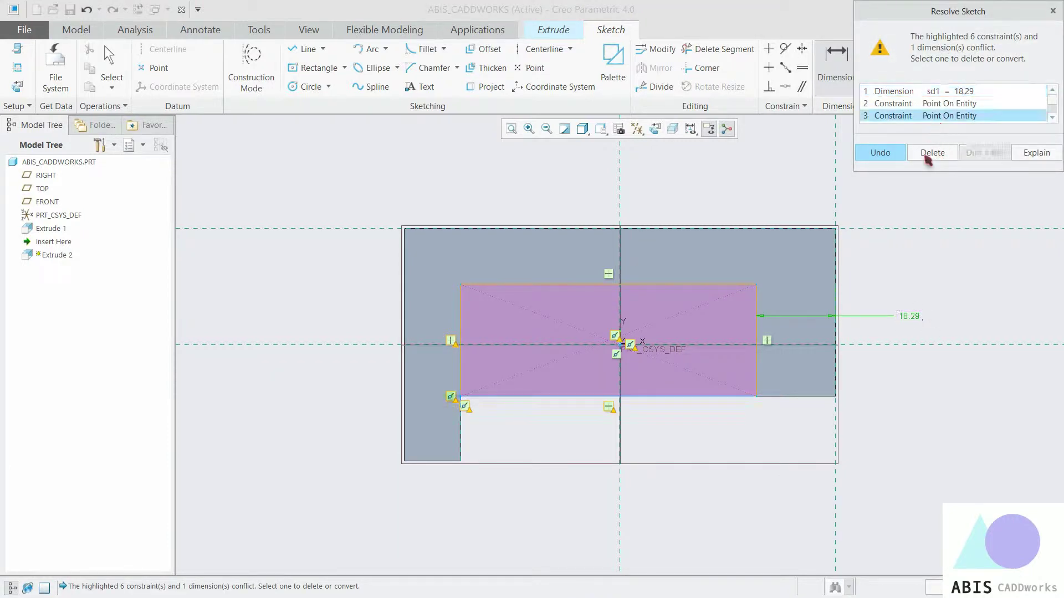
pyautogui.click(925, 153)
pyautogui.write('13')
pyautogui.press('Return')
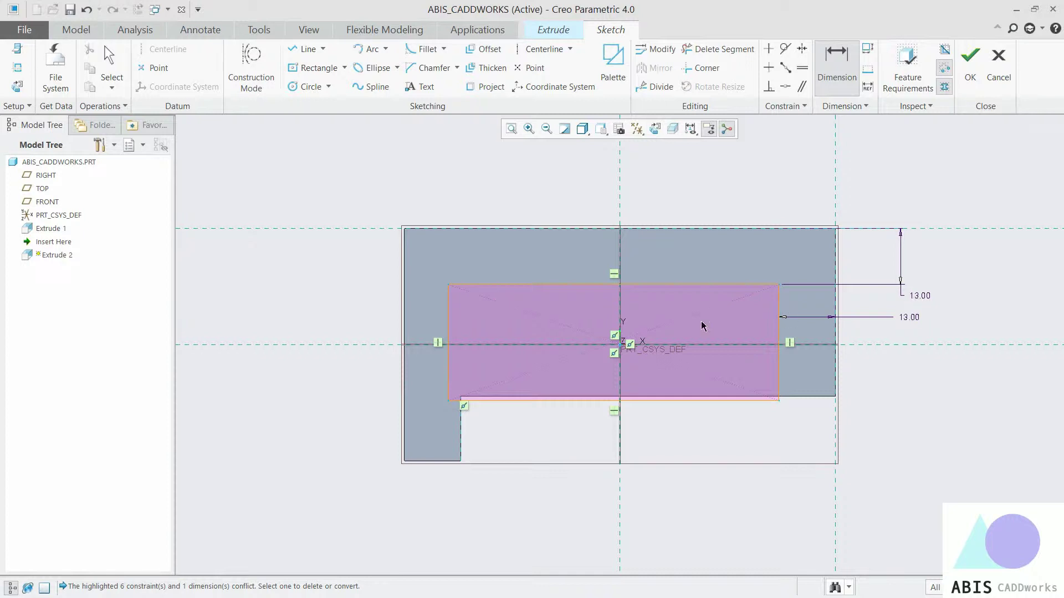
# Dimension the rectangle's left edge 13 from the block's left edge, deleting a conflicting Point On Entity constraint.
pyautogui.click(406, 321)
pyautogui.middleClick(368, 301)
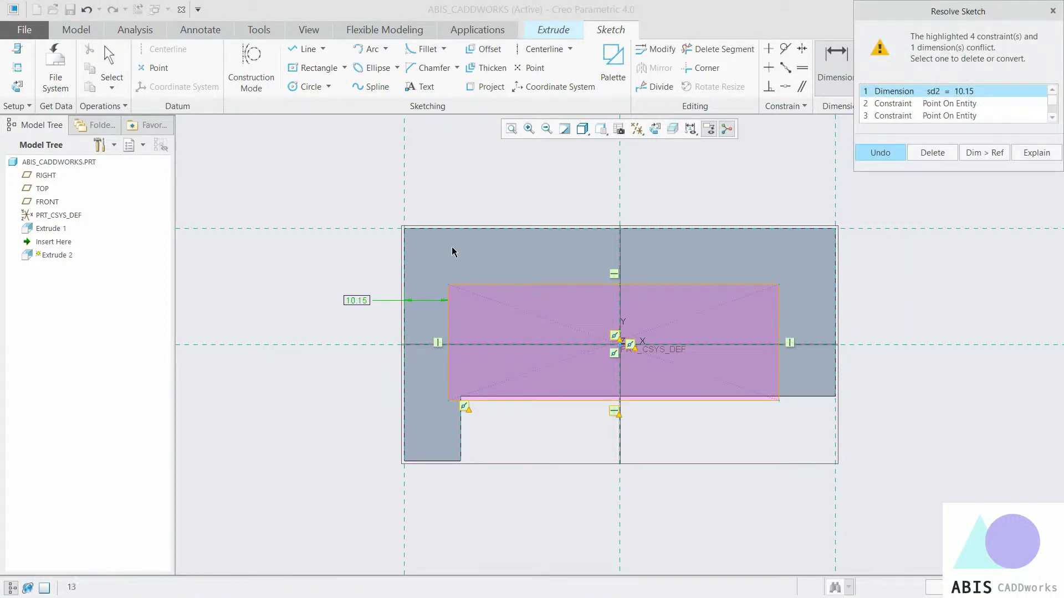
pyautogui.click(913, 116)
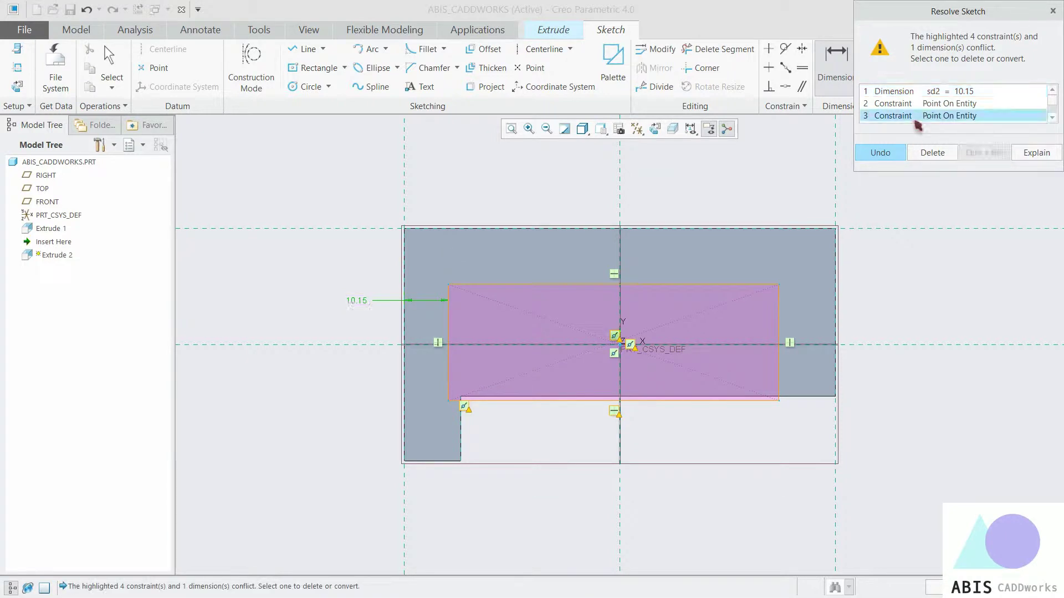
pyautogui.click(933, 153)
pyautogui.write('13')
pyautogui.press('Return')
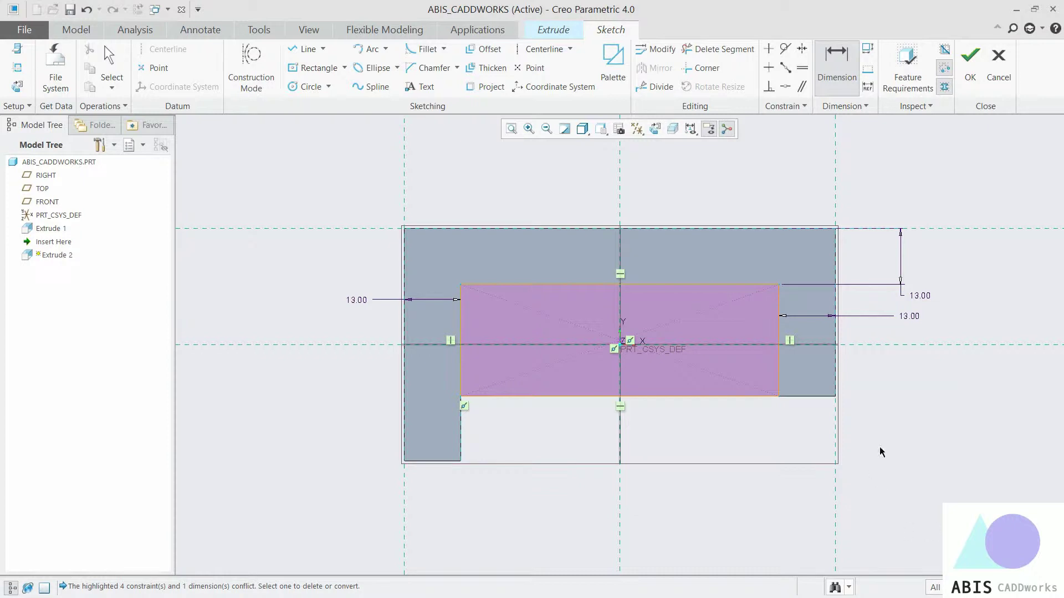
# Finish the sketch and extrude the rectangle back through the block as a material-removing cut, 123.30 deep.
pyautogui.scroll(2, 464, 418)
pyautogui.scroll(-2, 463, 410)
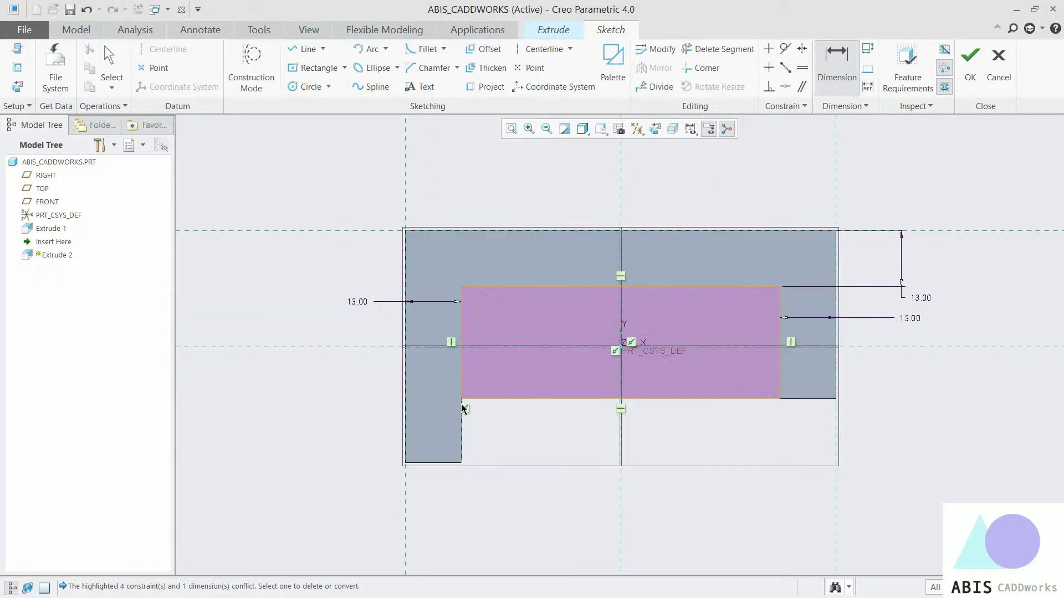
pyautogui.click(969, 66)
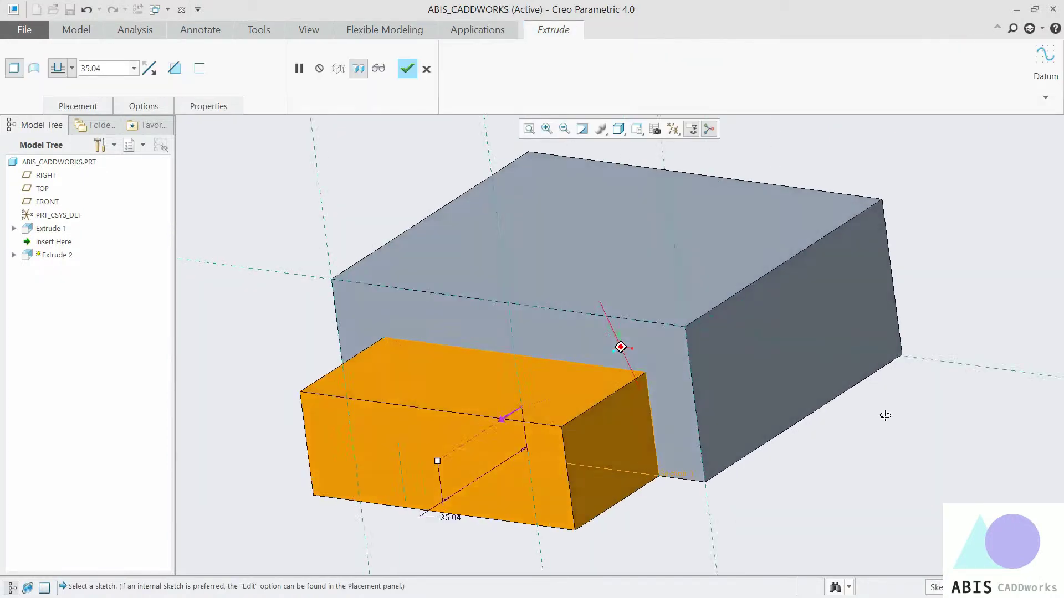
pyautogui.moveTo(363, 483); pyautogui.dragTo(945, 264)
pyautogui.click(426, 68)
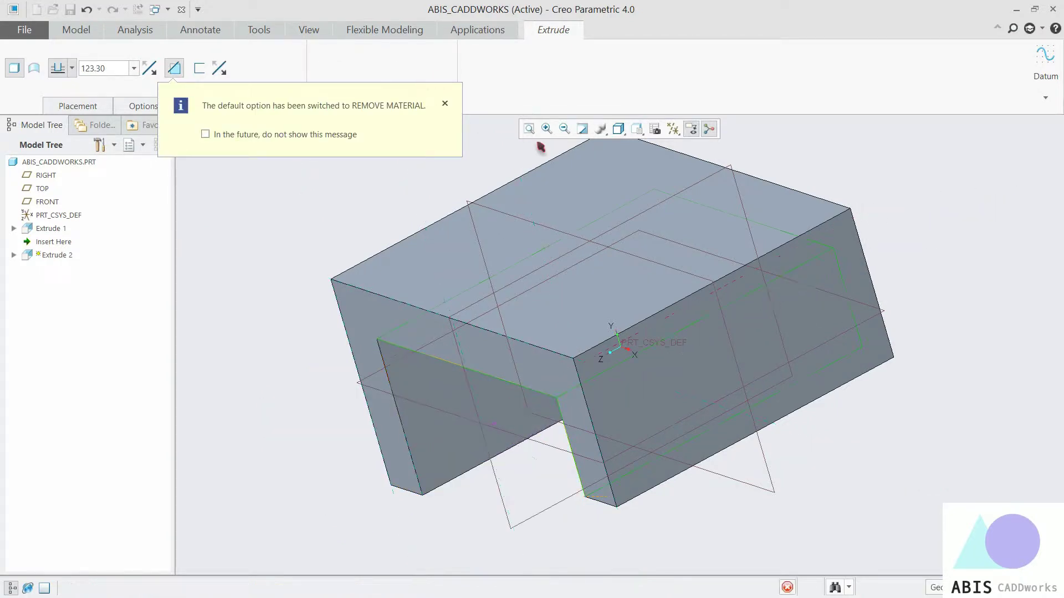
# Start an extrude on the block's top face with the sketch plane viewed square-on.
pyautogui.moveTo(620, 347); pyautogui.dragTo(768, 315, button='middle')
pyautogui.click(701, 280)
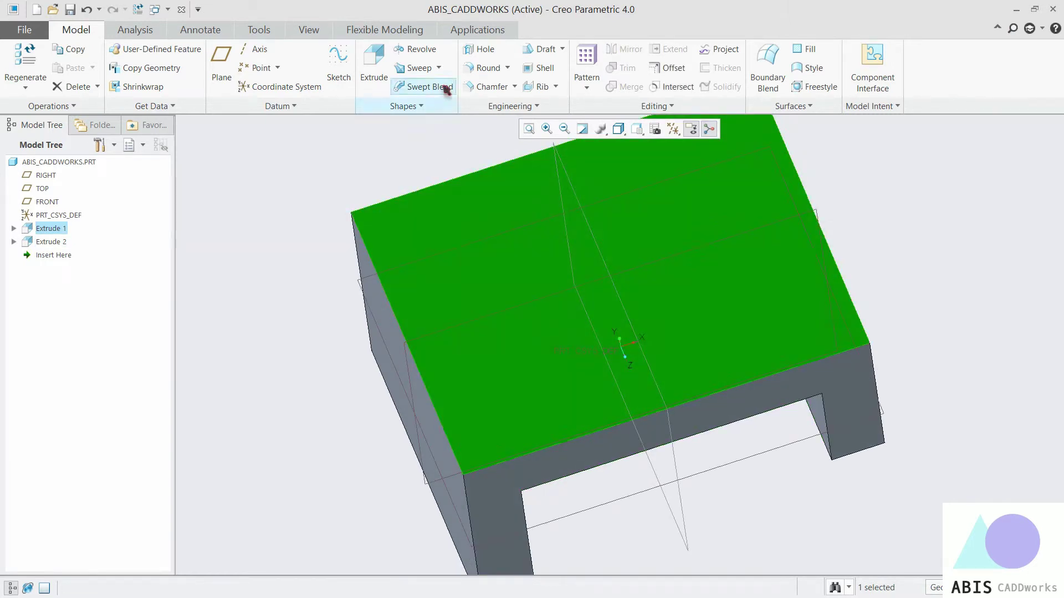
pyautogui.click(372, 61)
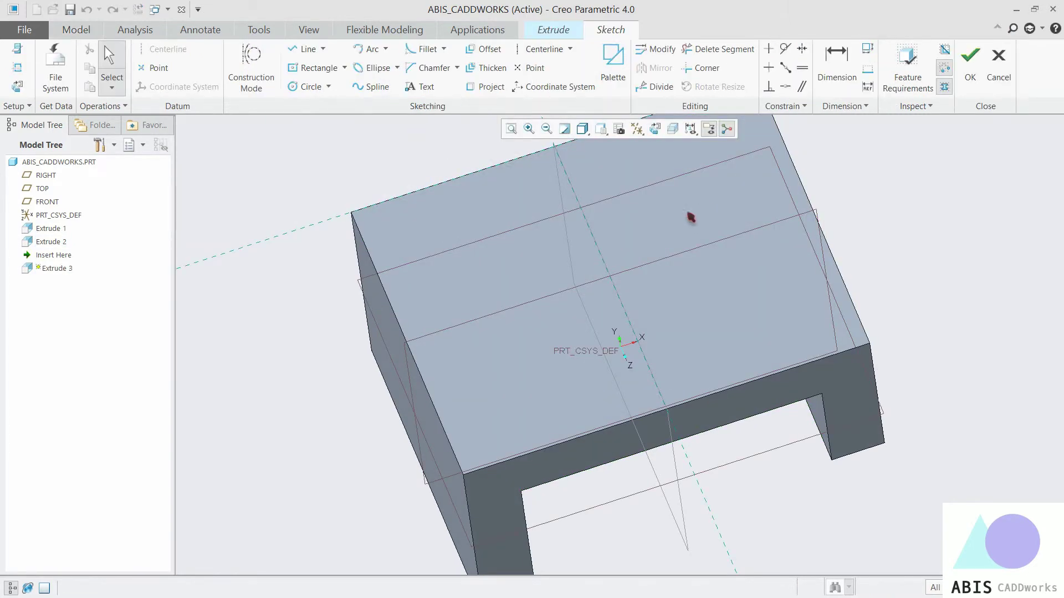
pyautogui.click(672, 130)
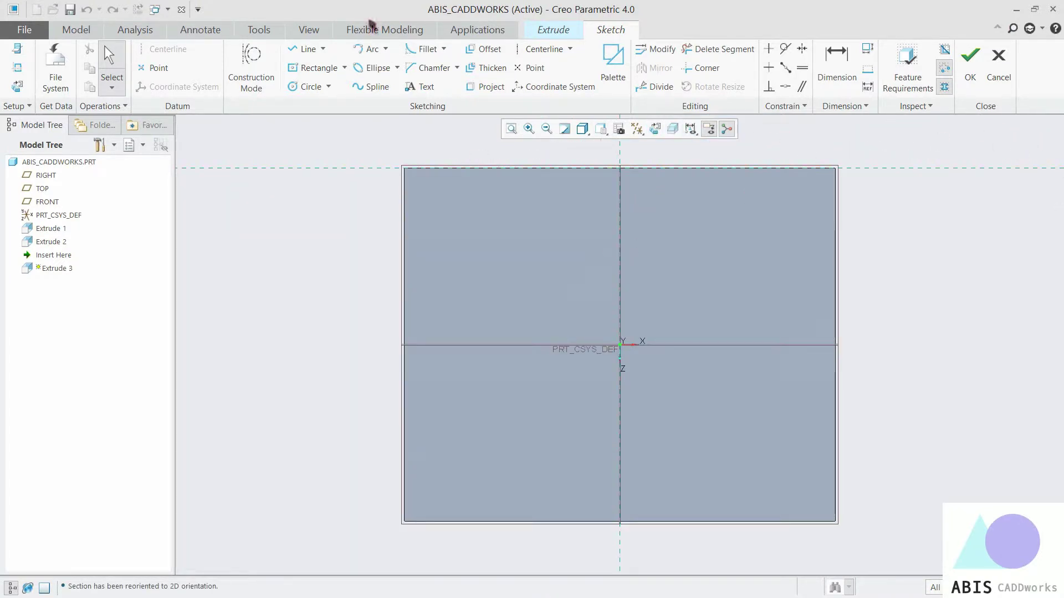
# Add the left edge of the block's top face as a sketch reference.
pyautogui.click(292, 53)
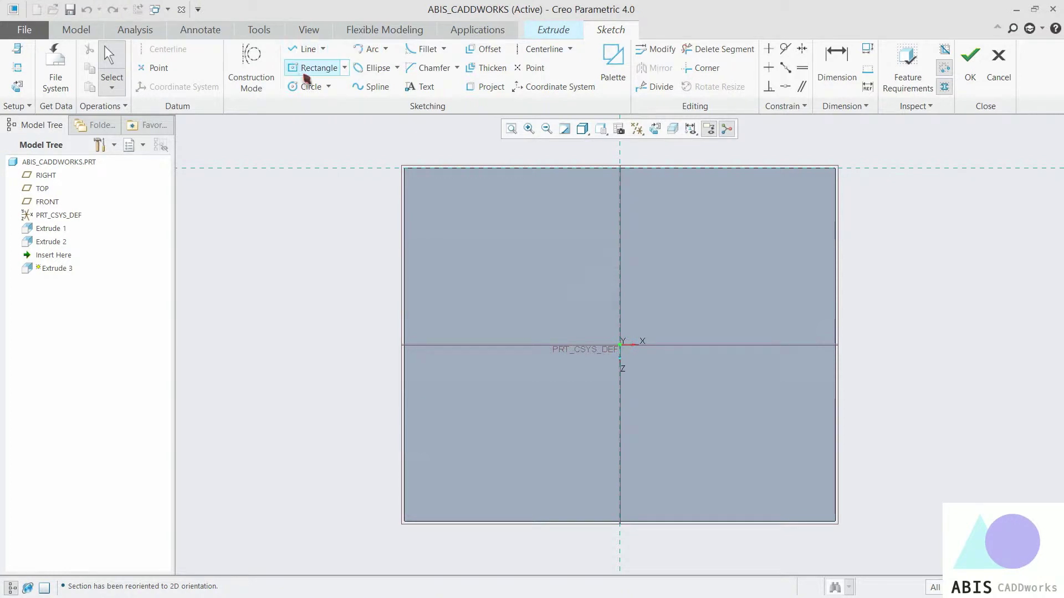
pyautogui.click(338, 71)
pyautogui.click(345, 69)
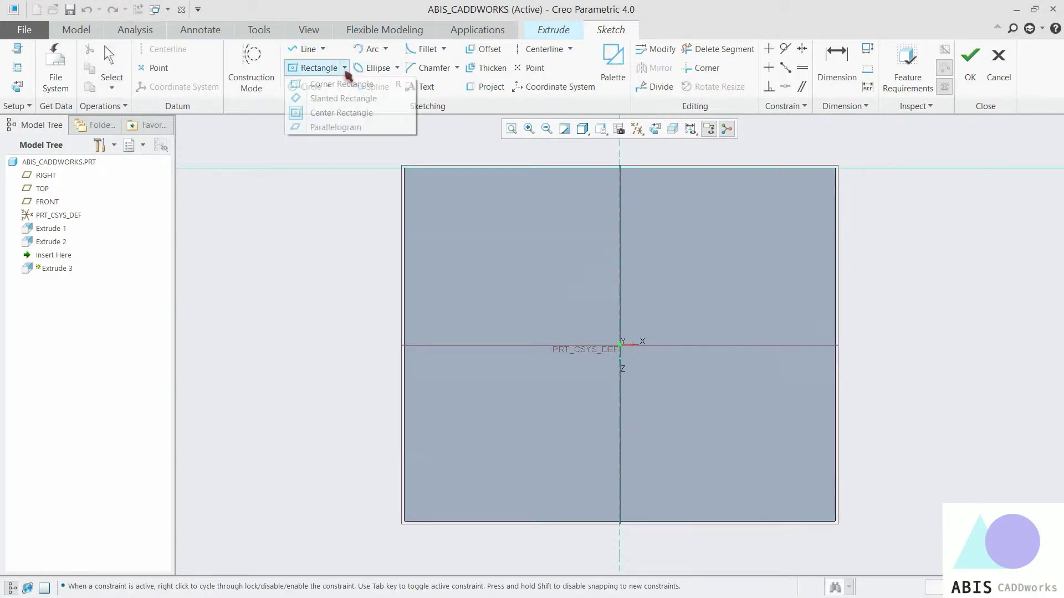
pyautogui.click(338, 113)
pyautogui.rightClick(330, 181)
pyautogui.click(365, 229)
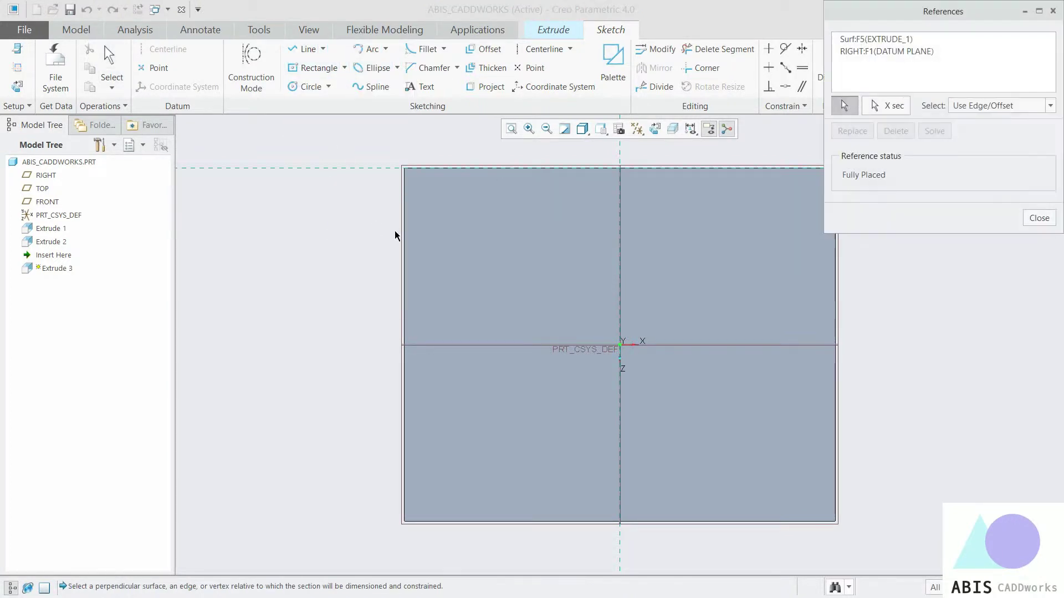
pyautogui.click(404, 238)
pyautogui.click(1039, 218)
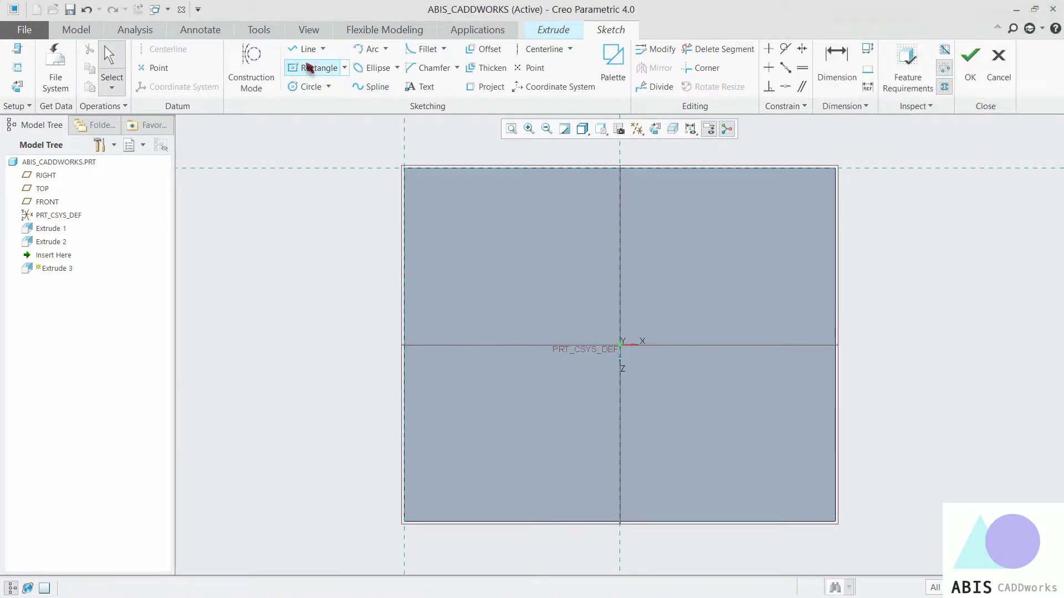
# Sketch a corner rectangle about 72 by 59 from the top face's upper-left corner.
pyautogui.click(344, 68)
pyautogui.click(333, 81)
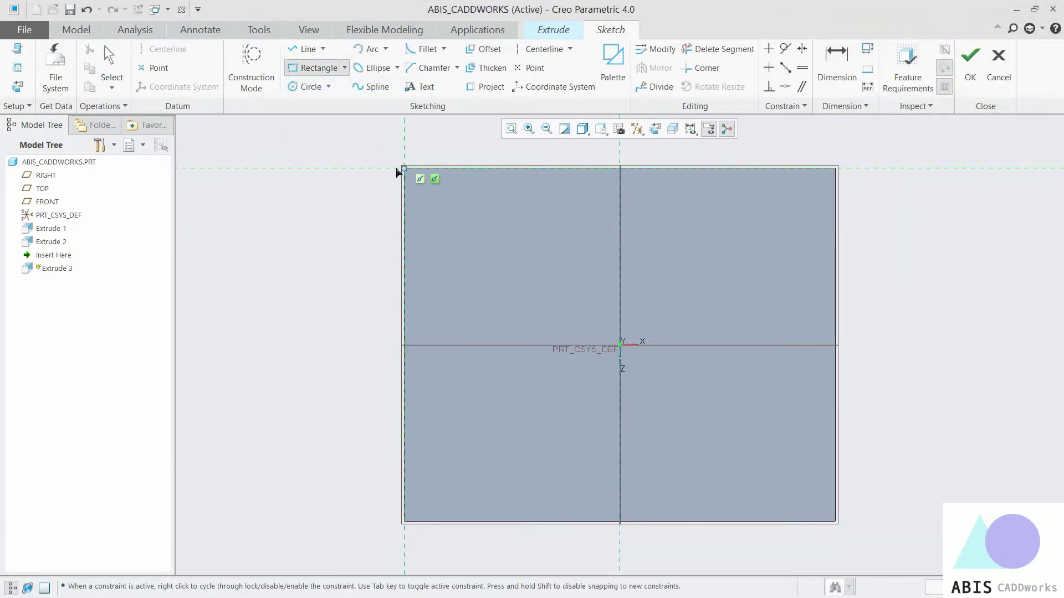
pyautogui.click(404, 168)
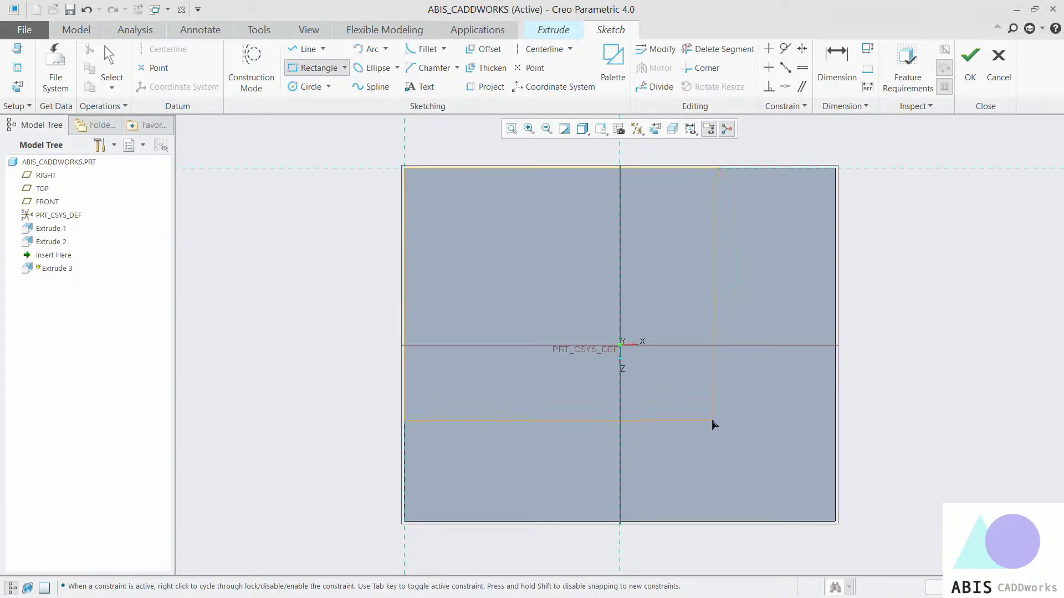
pyautogui.click(714, 421)
pyautogui.middleClick(606, 349)
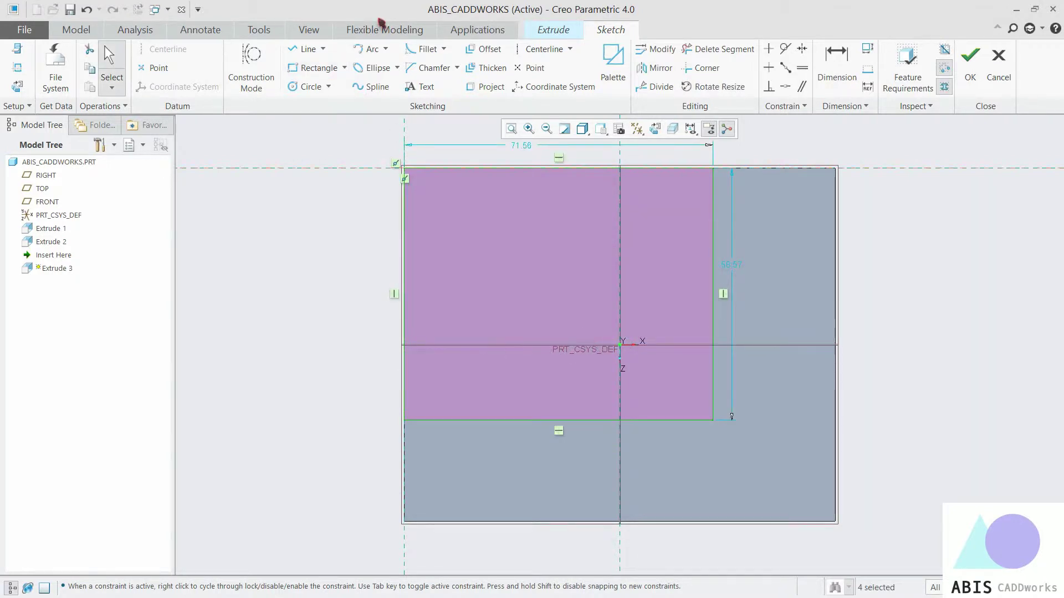
# Dimension the rectangle's lower edge 32 from the block's front edge.
pyautogui.click(836, 55)
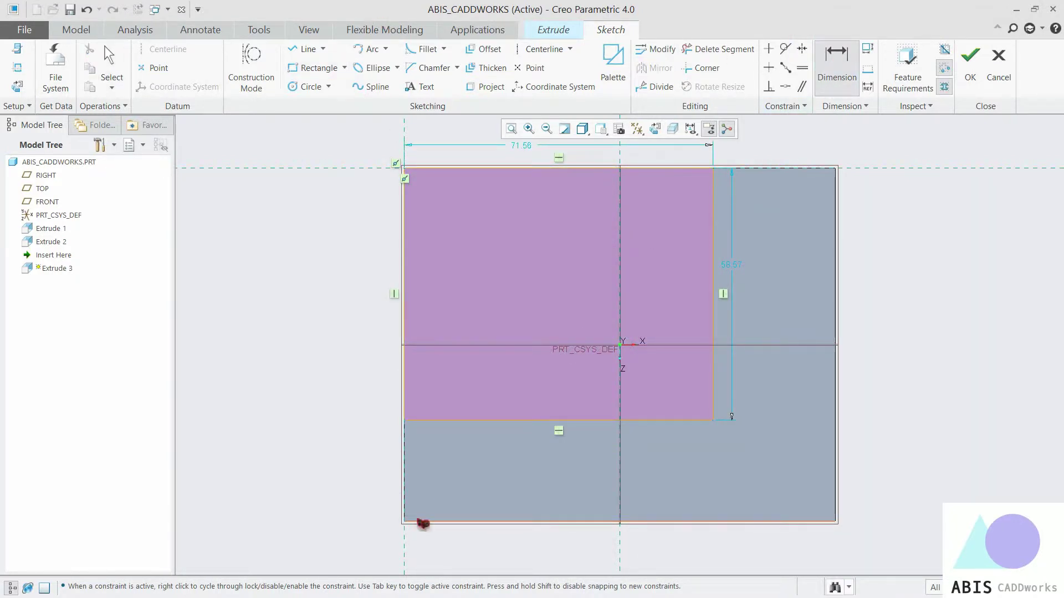
pyautogui.click(436, 423)
pyautogui.middleClick(367, 453)
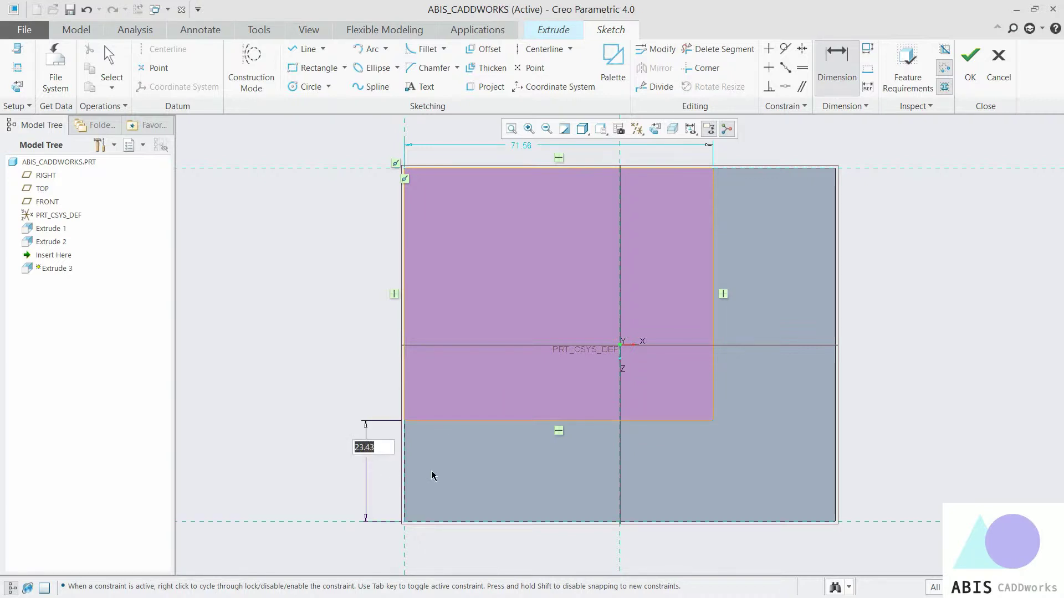
pyautogui.write('32')
pyautogui.press('Return')
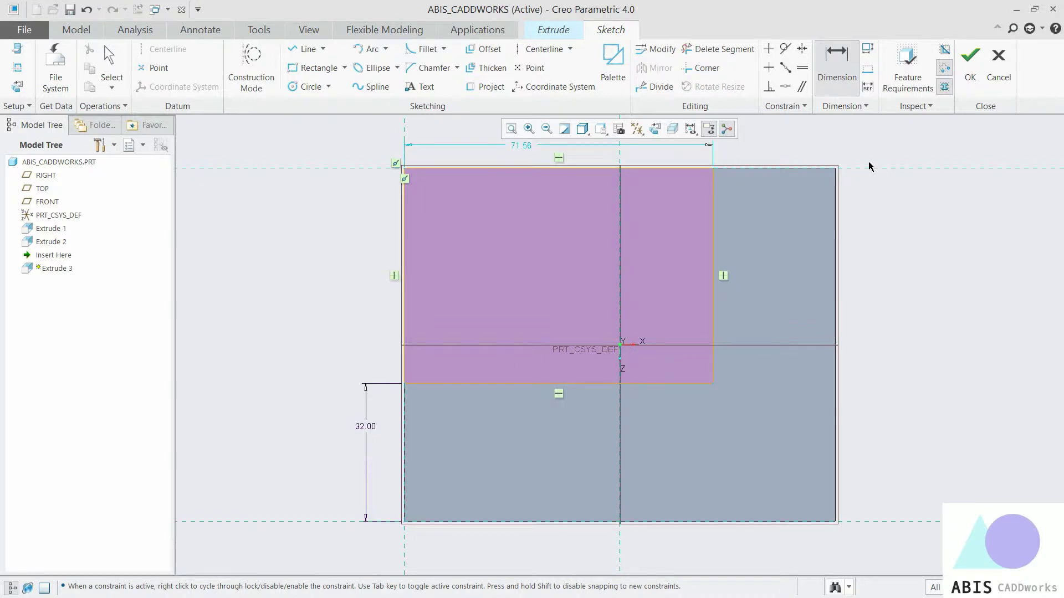
# Dimension the rectangle's right edge 32 from the block's right edge.
pyautogui.click(713, 258)
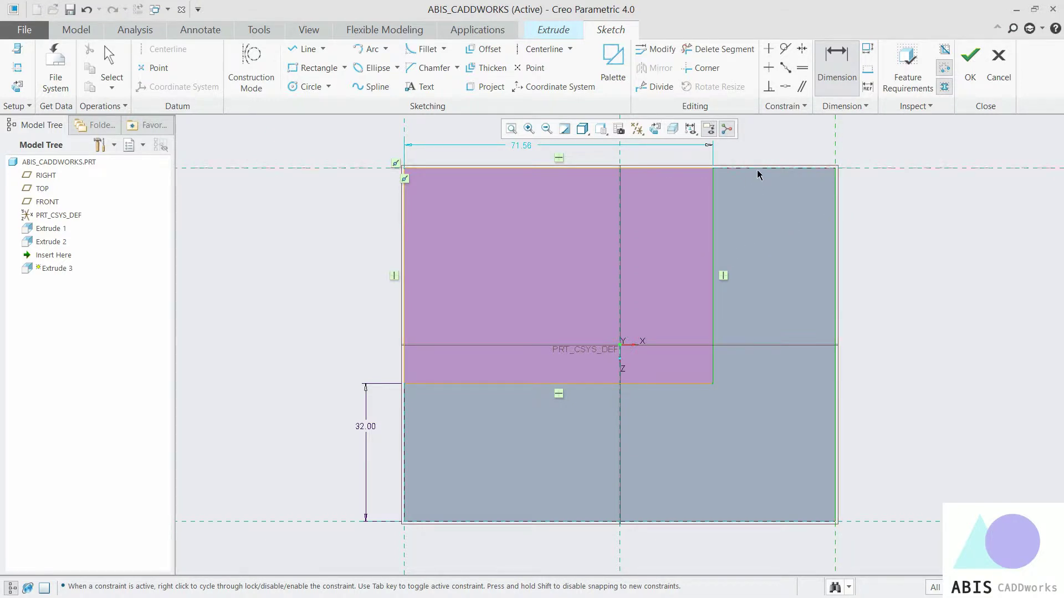
pyautogui.middleClick(789, 147)
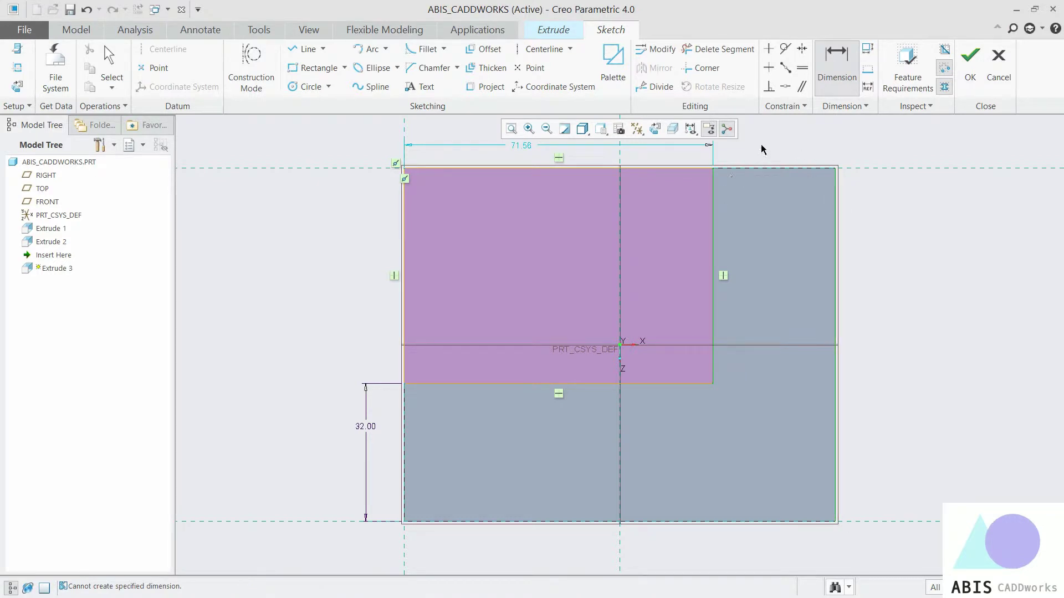
pyautogui.scroll(2, 836, 238)
pyautogui.scroll(-1, 795, 202)
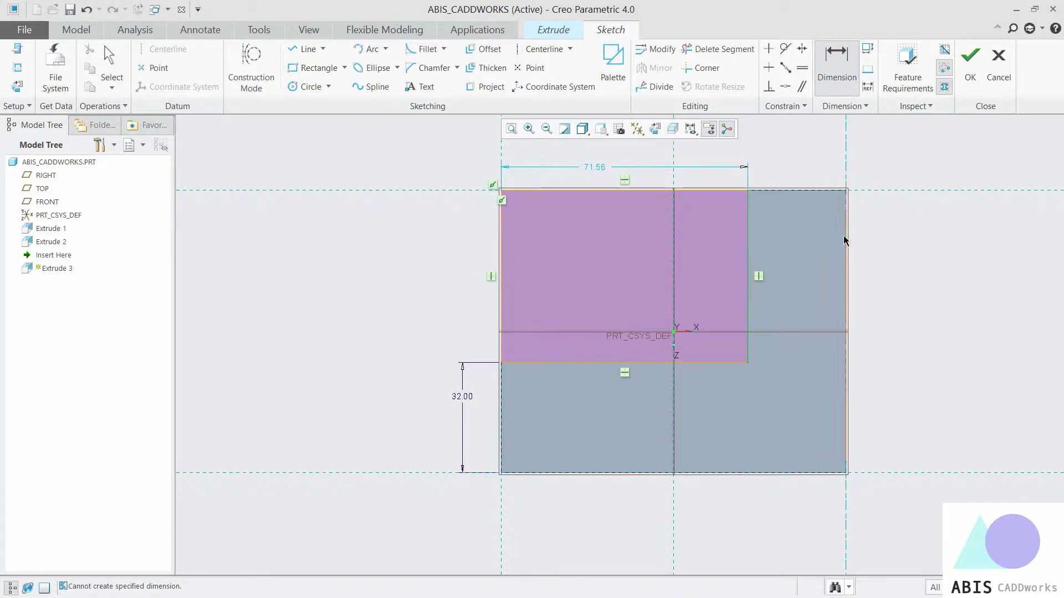
pyautogui.middleClick(784, 172)
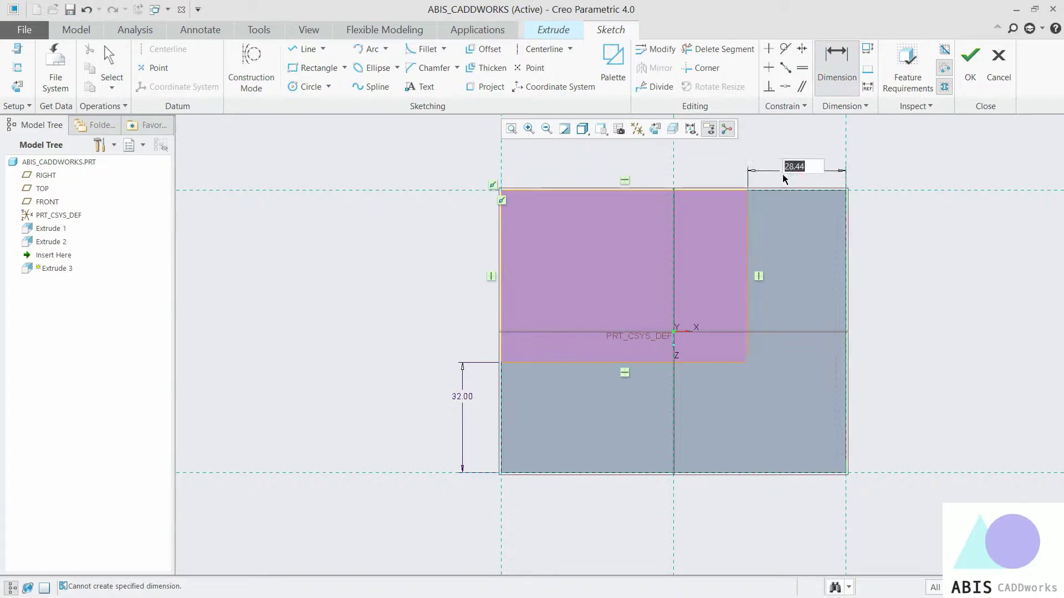
pyautogui.write('32')
pyautogui.press('Return')
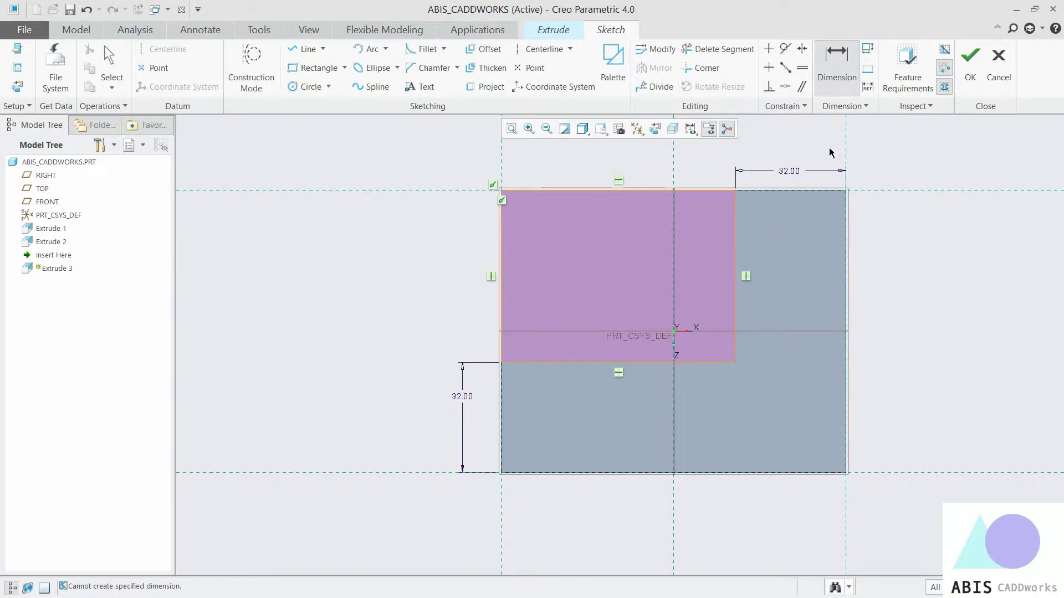
# Finish the sketch and extrude the rectangle down through the block as a material-removing cut, 92.20 deep.
pyautogui.click(969, 69)
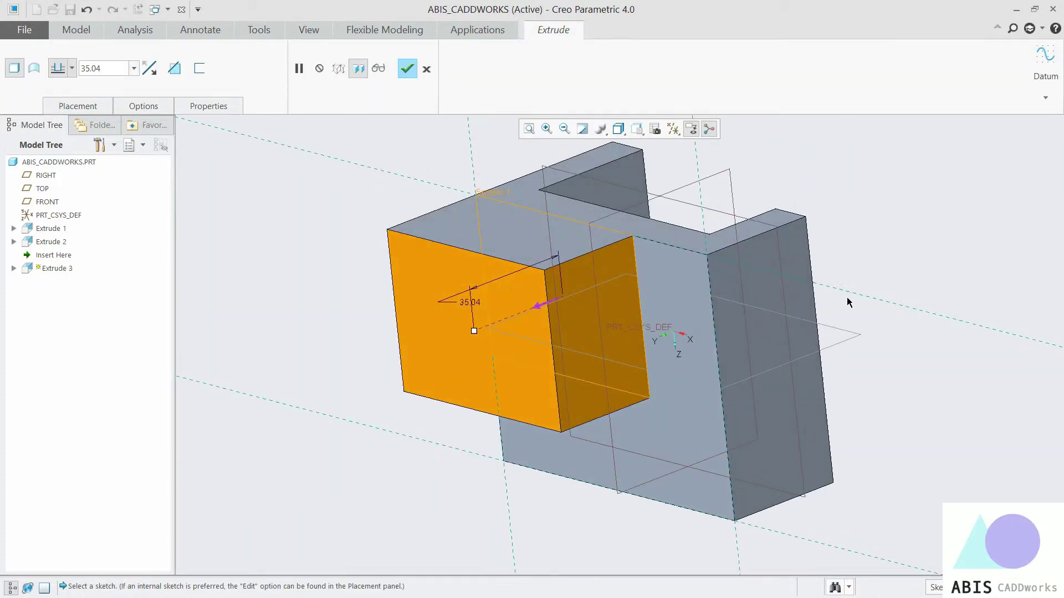
pyautogui.moveTo(472, 334); pyautogui.dragTo(760, 219)
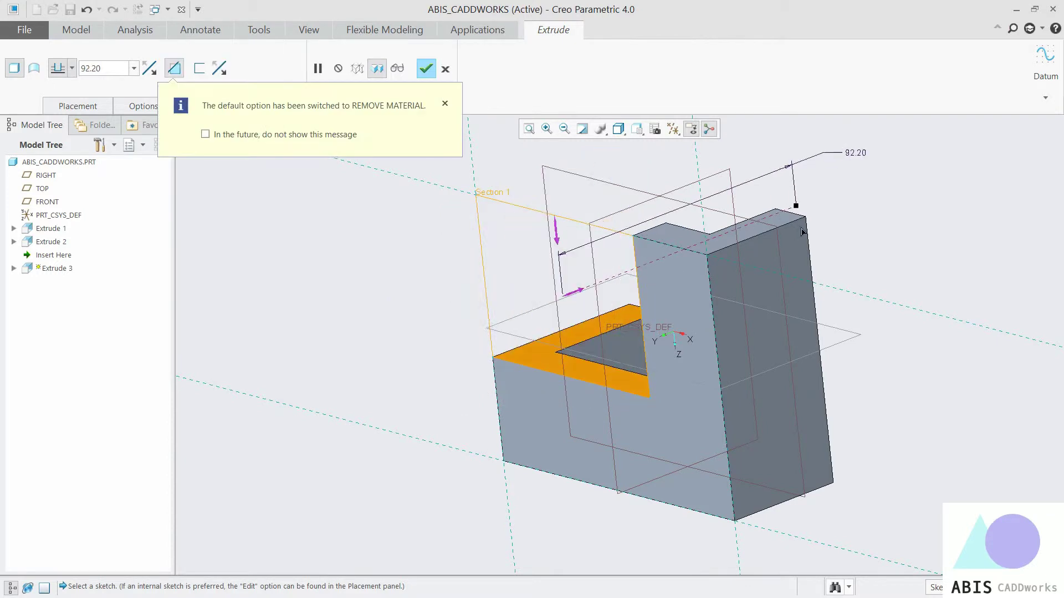
pyautogui.click(426, 70)
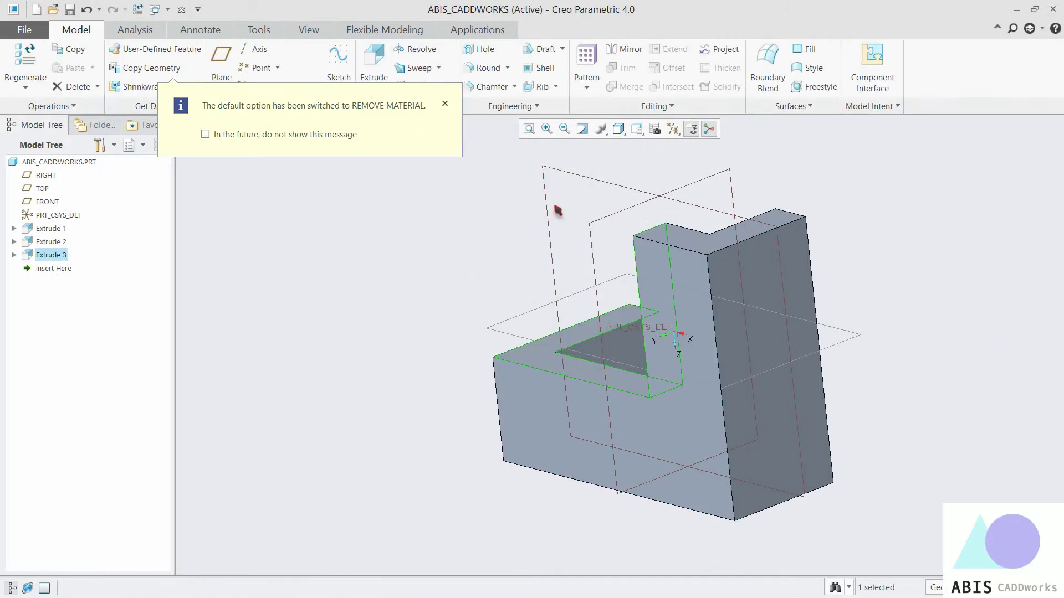
# Start an extrude on the bottom face of the full-length leg with the sketch plane viewed square-on.
pyautogui.moveTo(576, 281); pyautogui.dragTo(432, 237, button='middle')
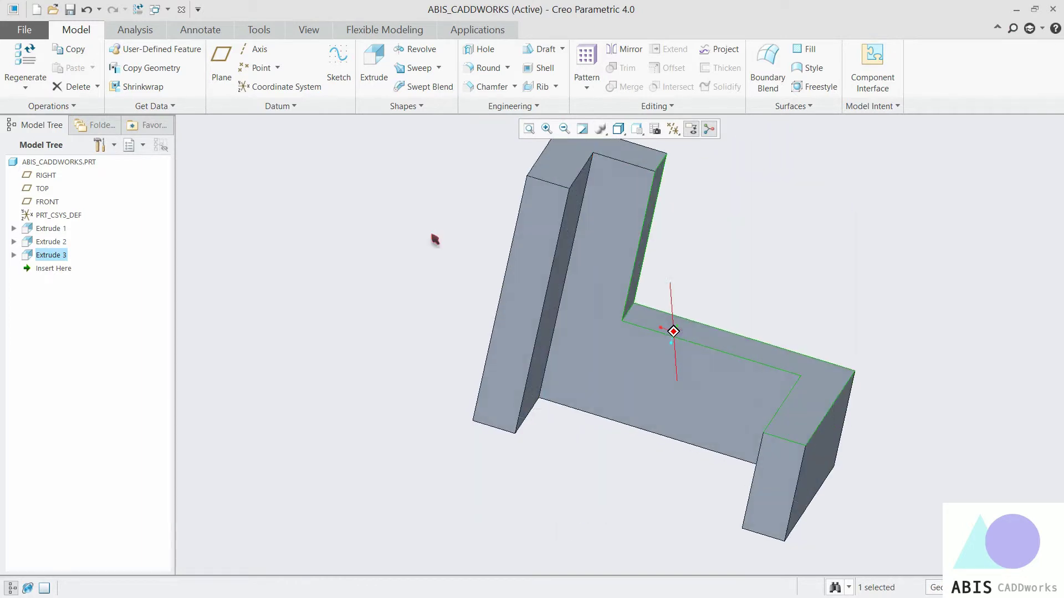
pyautogui.click(547, 226)
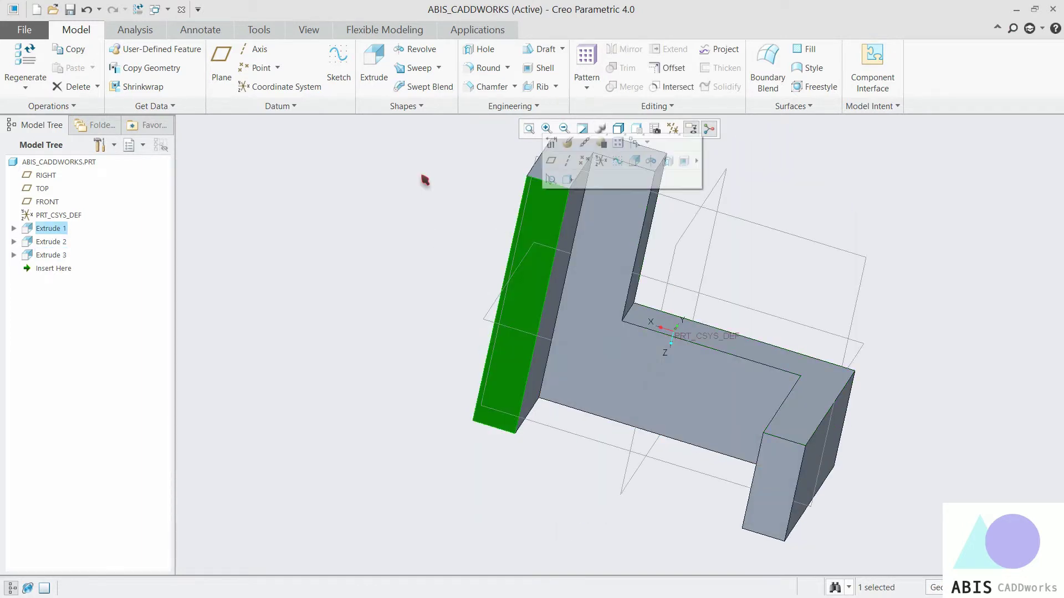
pyautogui.click(379, 64)
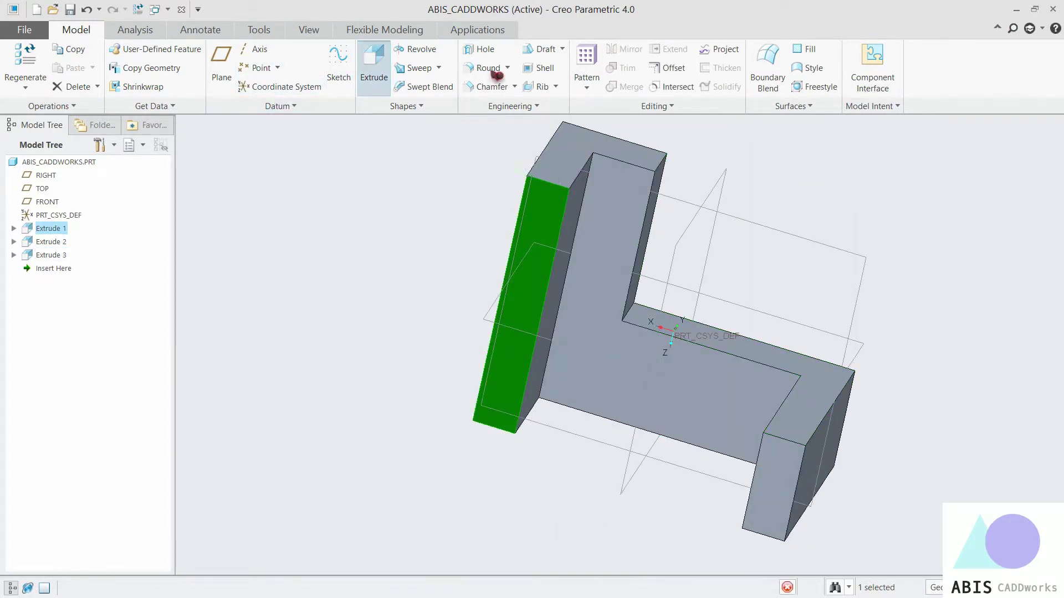
pyautogui.click(656, 129)
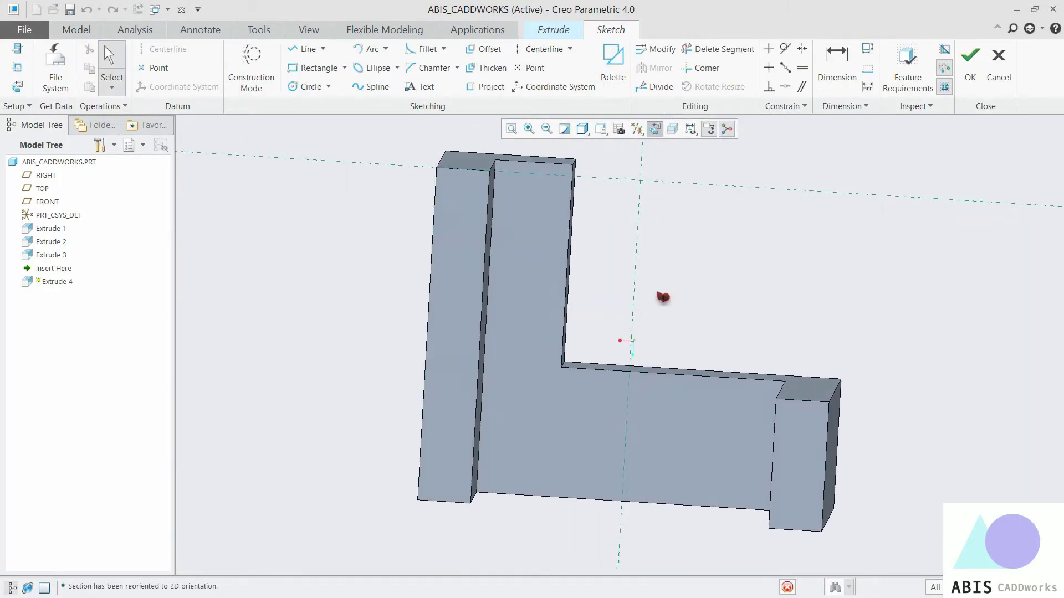
pyautogui.scroll(4, 689, 332)
pyautogui.scroll(-3, 456, 288)
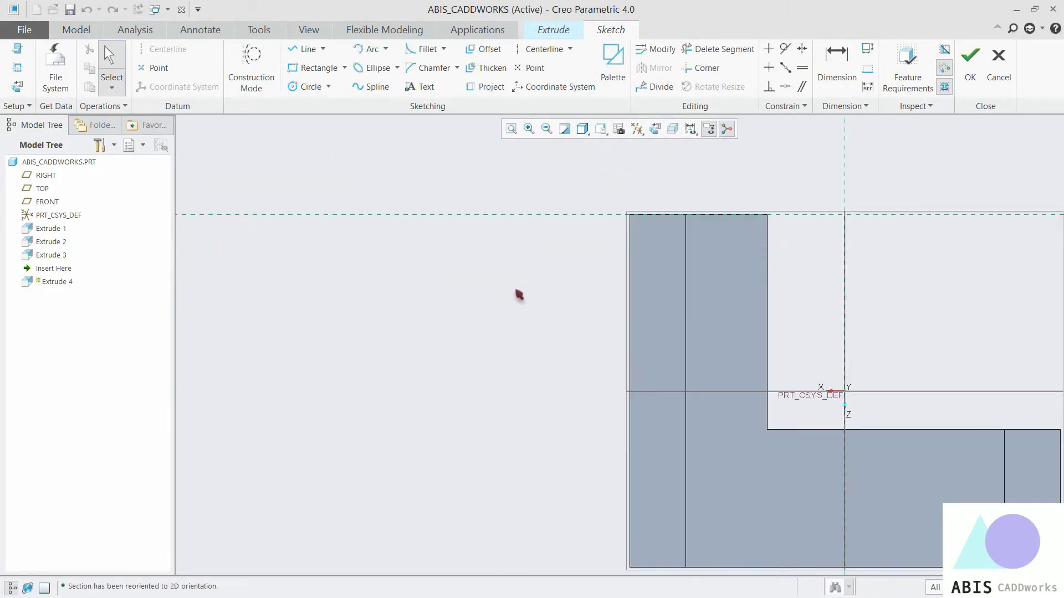
# Add the outer side edge of the full-length leg as a sketch reference.
pyautogui.scroll(1, 546, 299)
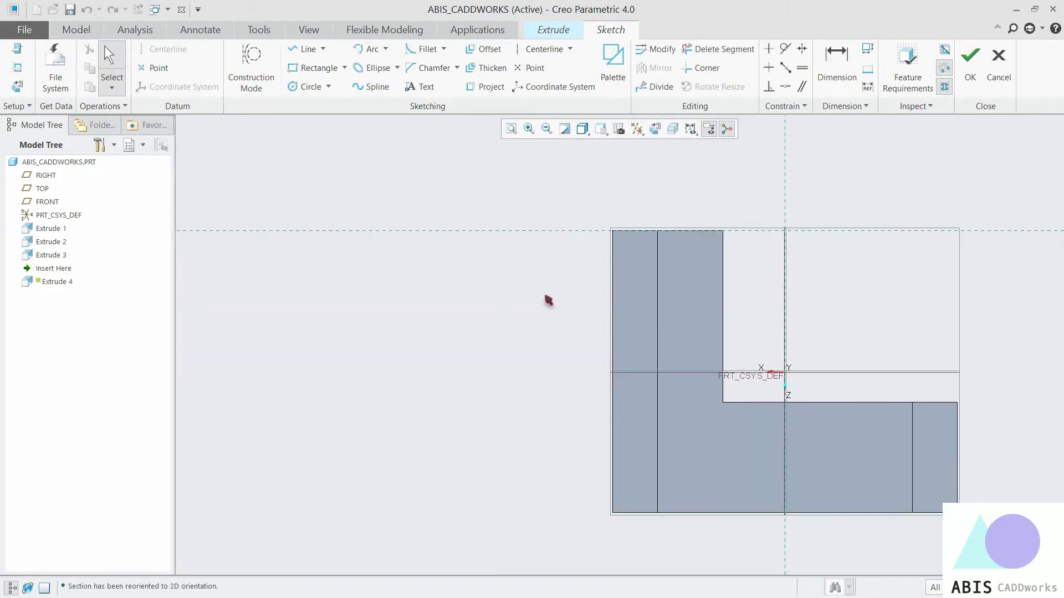
pyautogui.rightClick(438, 227)
pyautogui.click(484, 274)
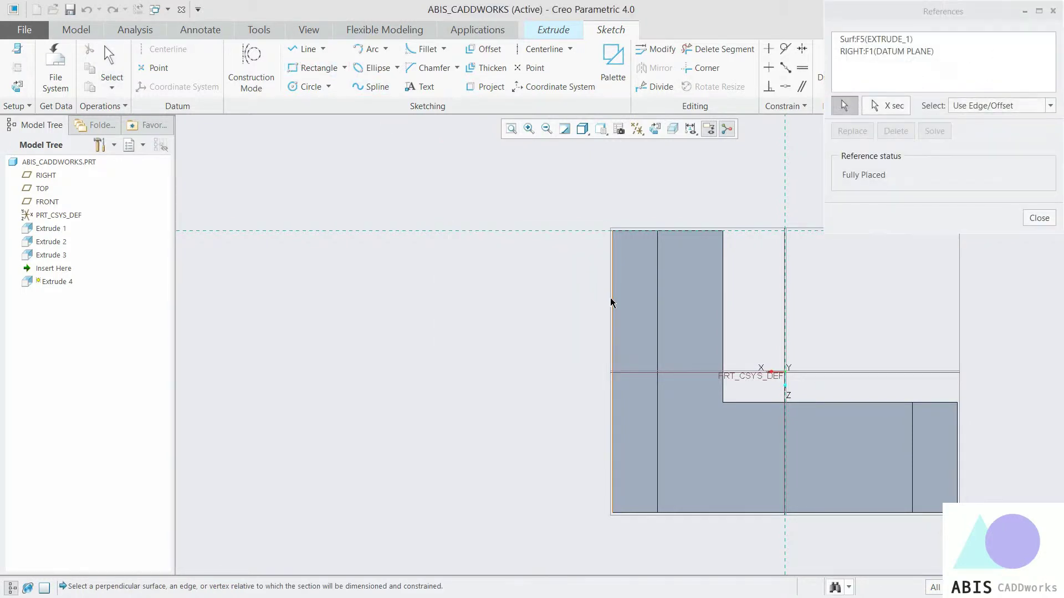
pyautogui.click(611, 302)
pyautogui.click(1036, 218)
# Sketch a rectangle about 62 by 30 extending outward from the full-length leg's upper outer corner.
pyautogui.click(315, 68)
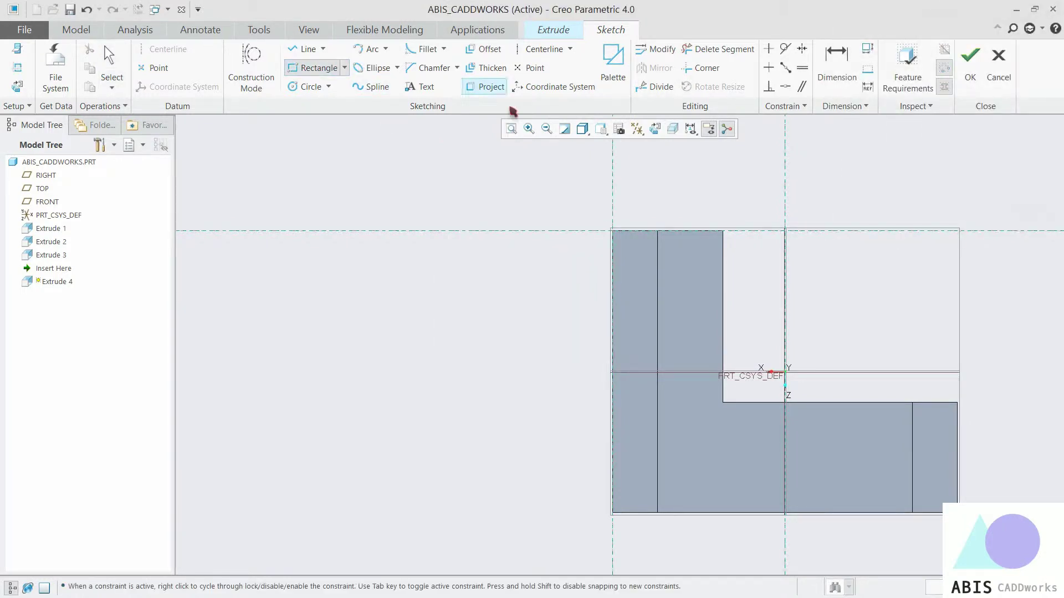
pyautogui.click(399, 334)
pyautogui.middleClick(441, 207)
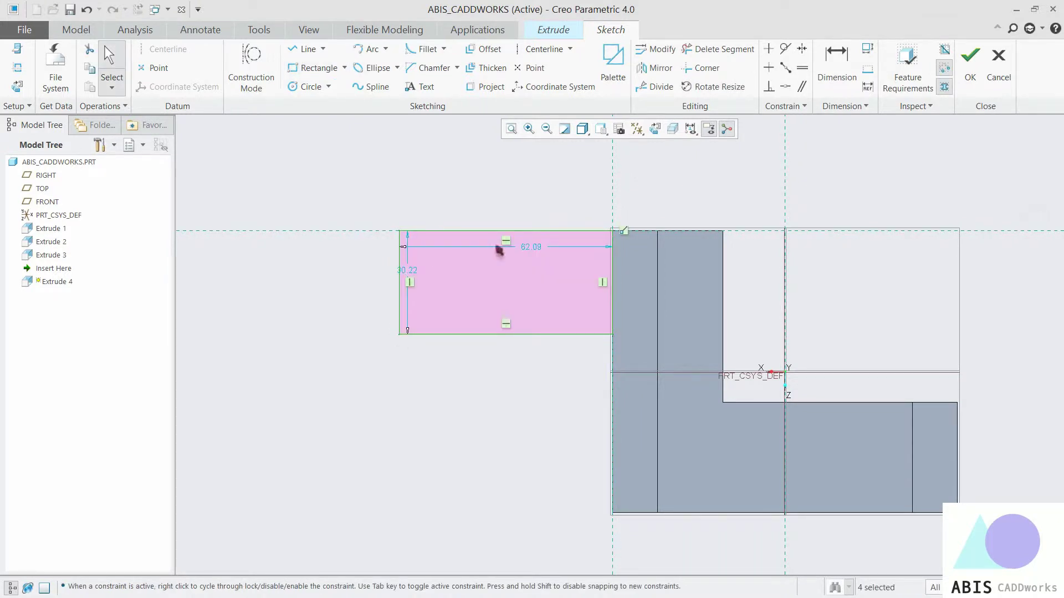
# Set the rectangle's length to 76 and its width to 32.
pyautogui.doubleClick(528, 250)
pyautogui.write('76')
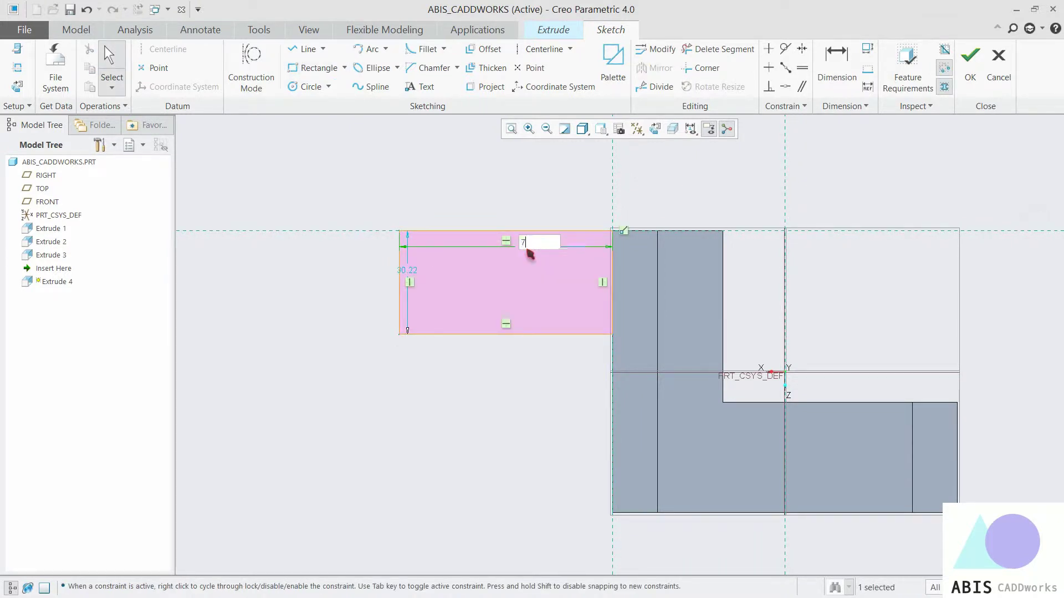
pyautogui.press('Return')
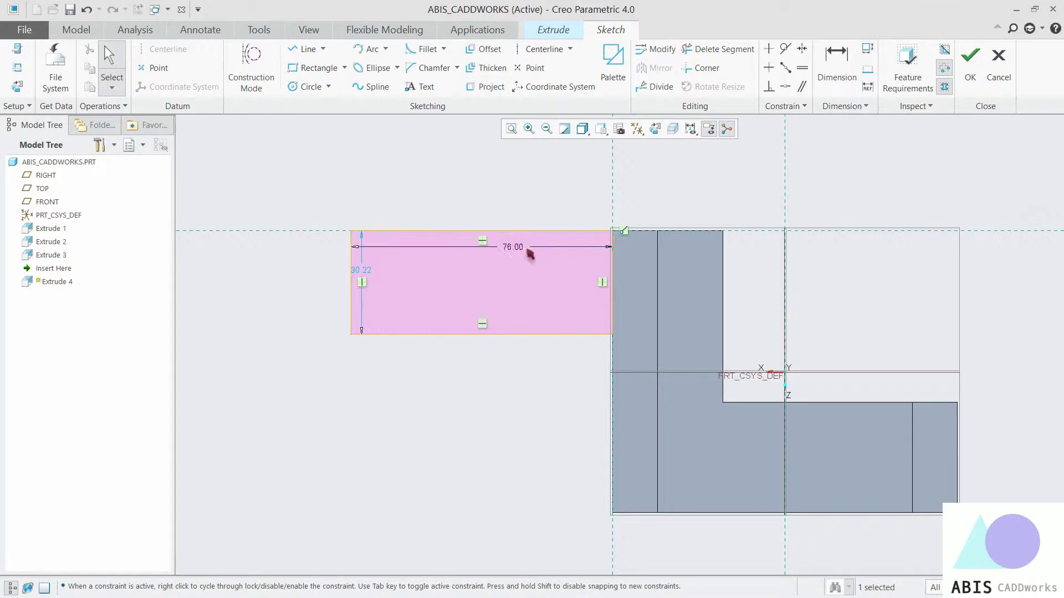
pyautogui.doubleClick(367, 272)
pyautogui.write('32')
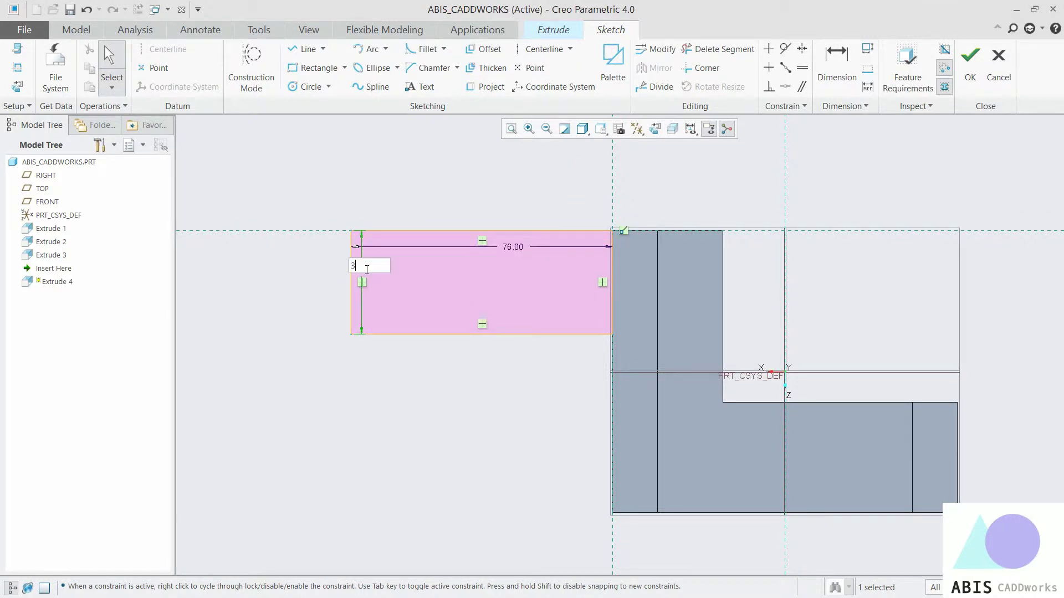
pyautogui.press('Return')
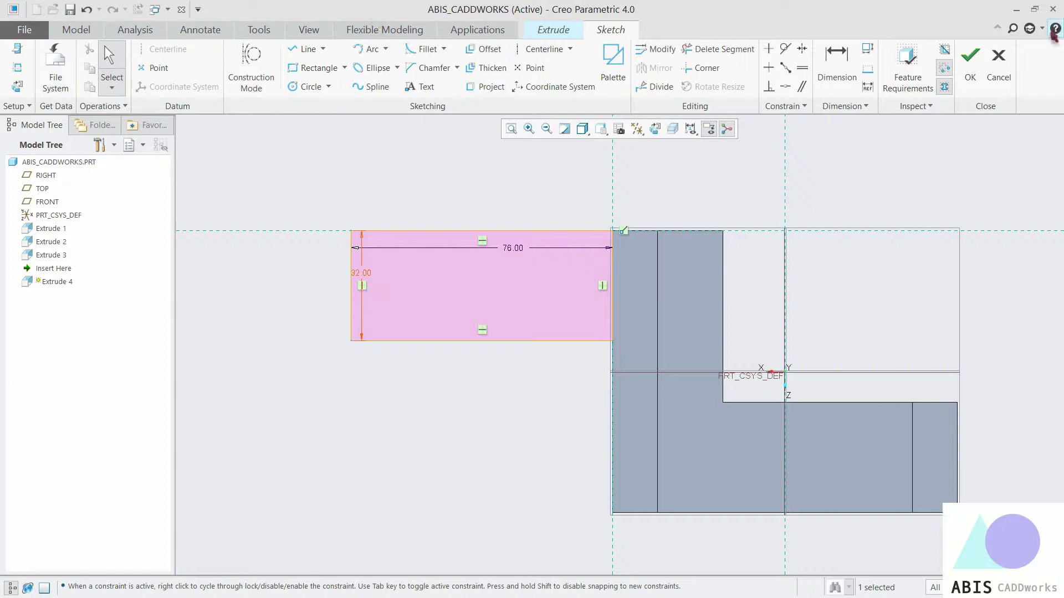
# Draw a horizontal helper line through the rectangle, from the midpoint of its outer edge to the leg-side edge.
pyautogui.click(311, 88)
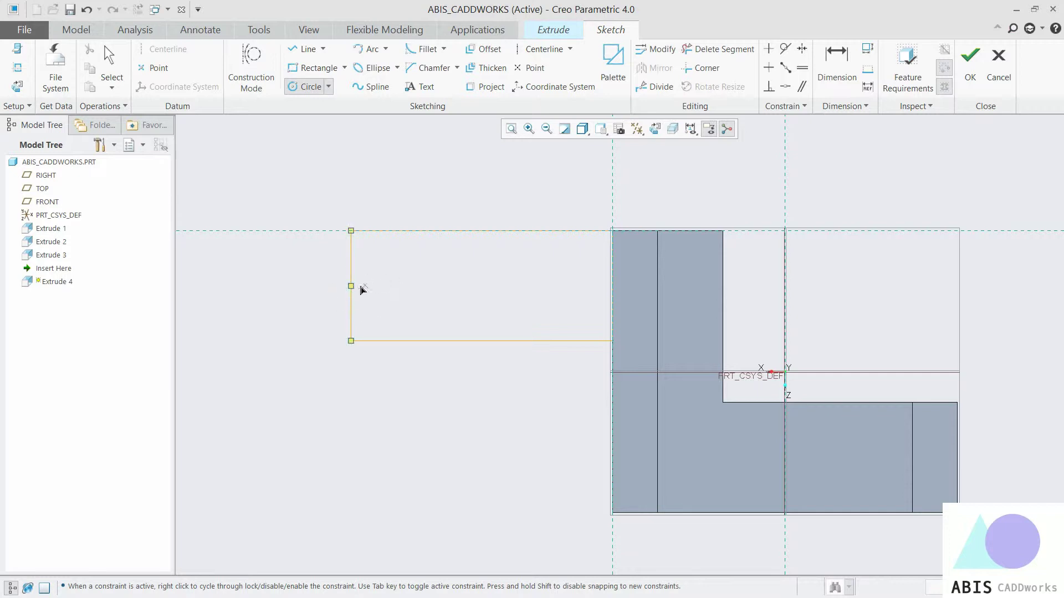
pyautogui.click(305, 49)
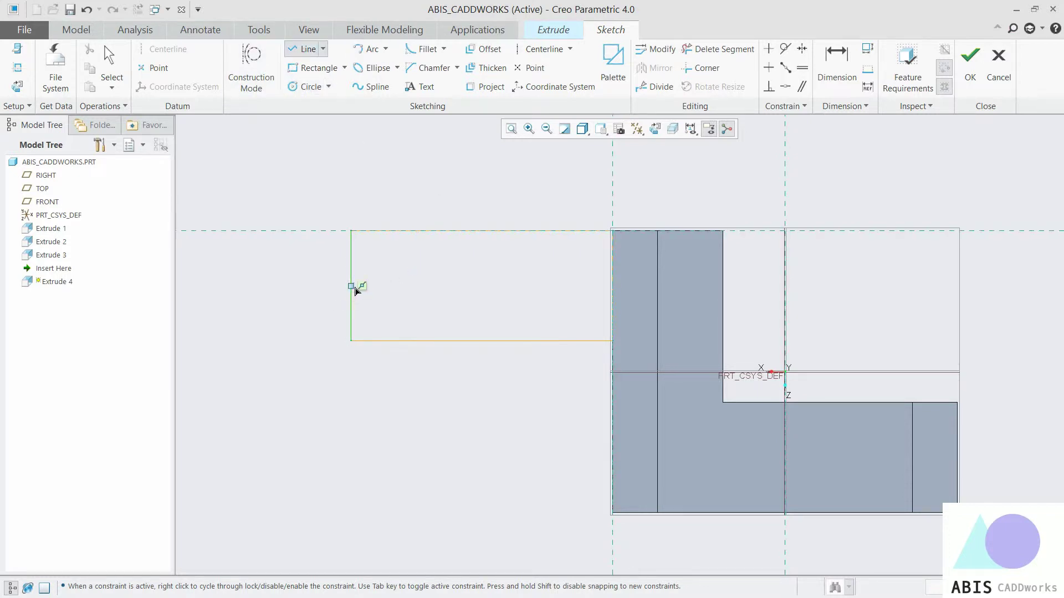
pyautogui.click(352, 286)
pyautogui.click(614, 287)
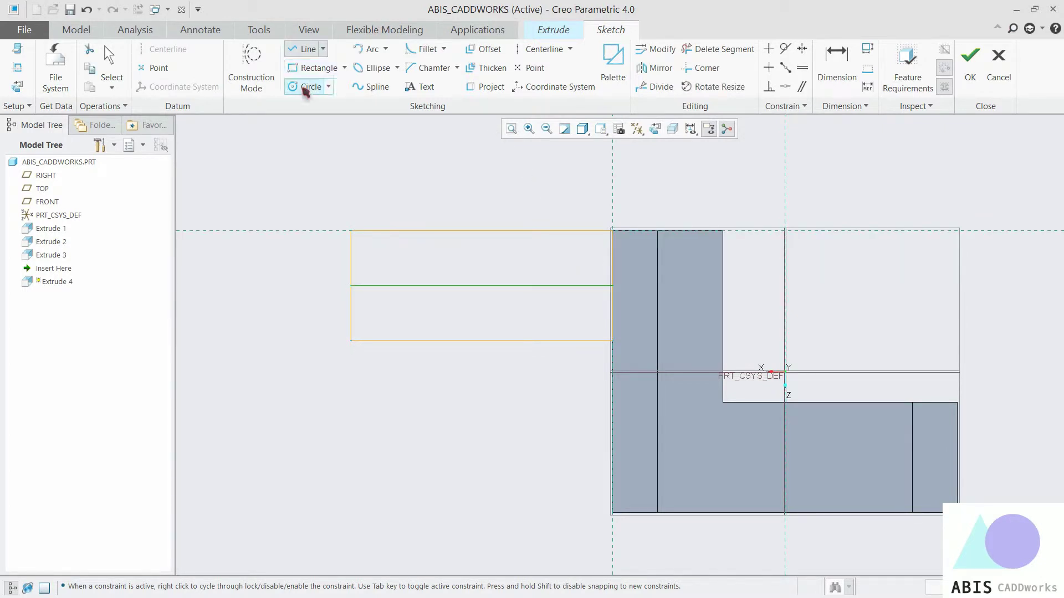
# Sketch two equal circles about 12.7 in diameter centred on the helper line, one near each end of the rectangle.
pyautogui.click(308, 87)
pyautogui.click(405, 286)
pyautogui.click(425, 297)
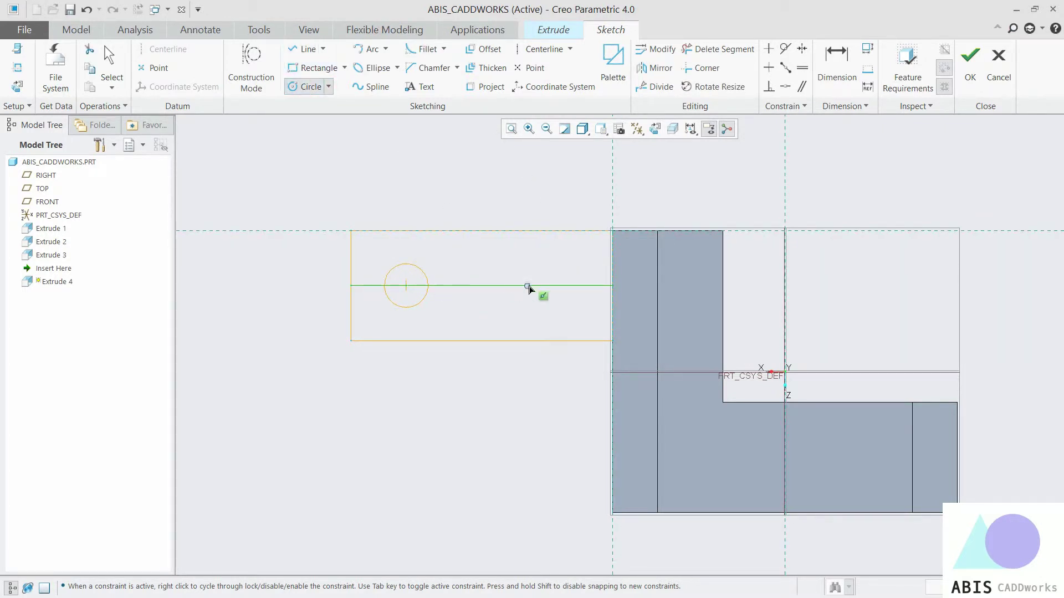
pyautogui.click(533, 285)
pyautogui.click(542, 306)
pyautogui.middleClick(542, 306)
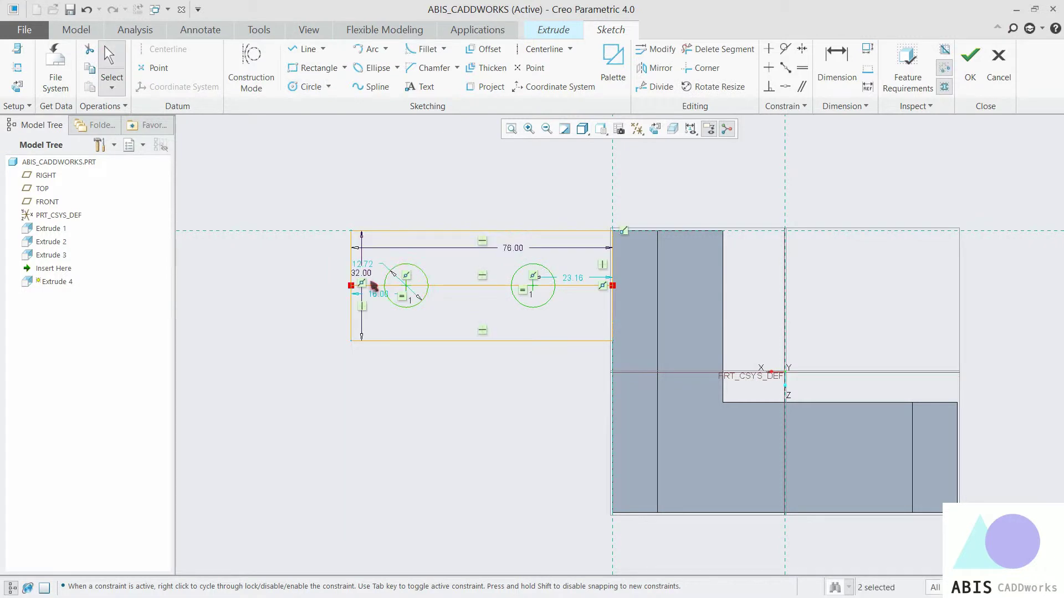
# Set the outer circle's centre 16 from the rectangle's outer edge and the circle diameter to 12.
pyautogui.click(381, 297)
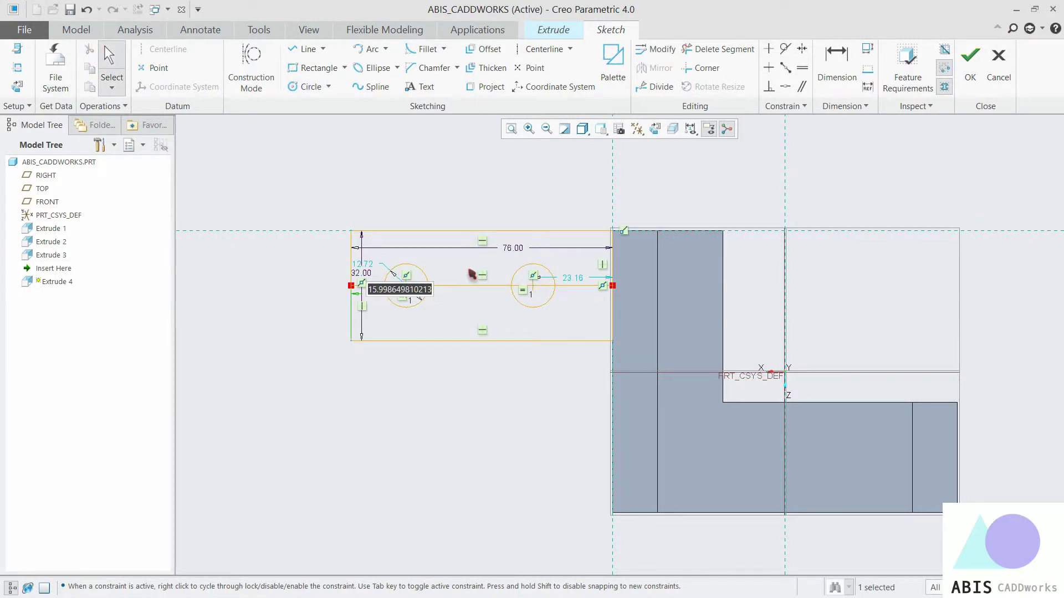
pyautogui.write('16')
pyautogui.press('Return')
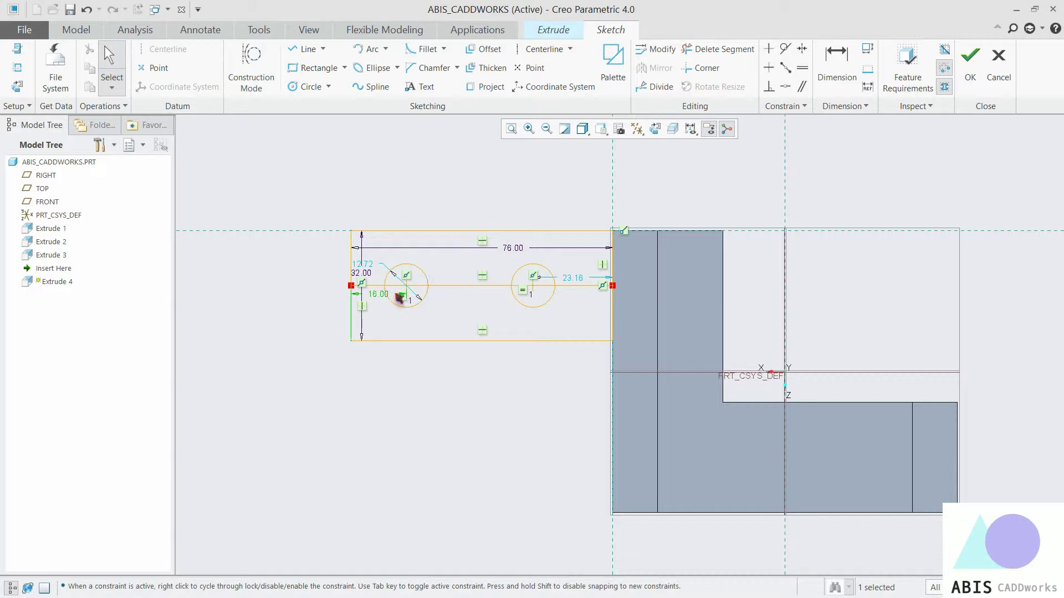
pyautogui.doubleClick(364, 266)
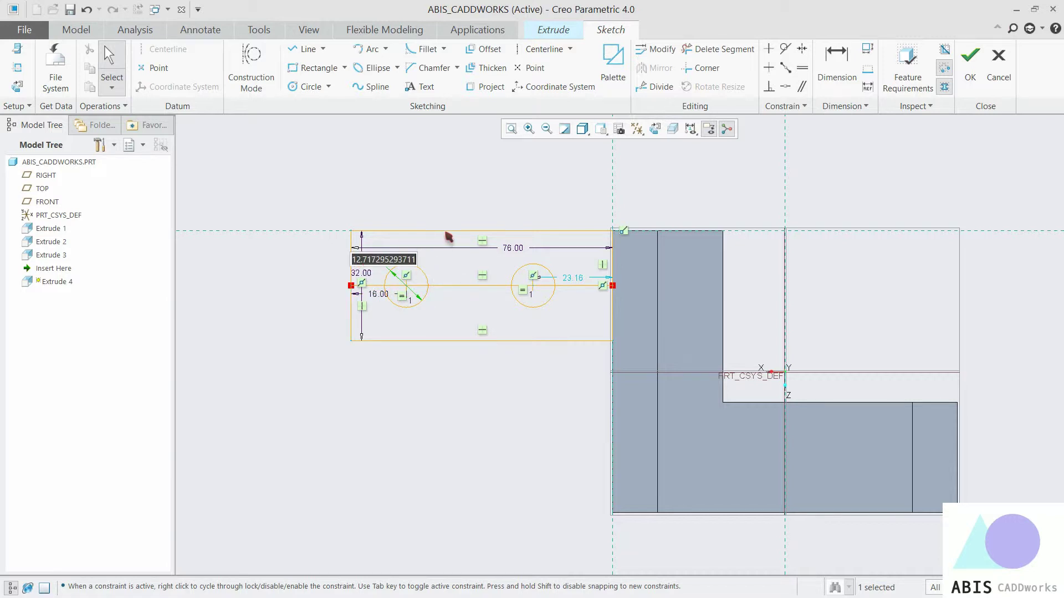
pyautogui.write('12')
pyautogui.press('Return')
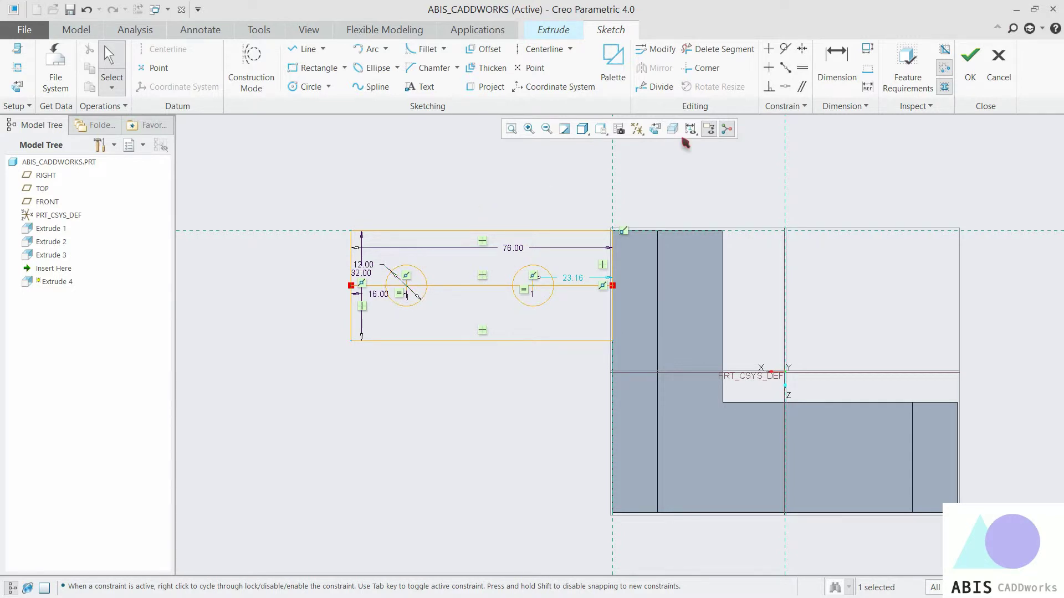
# Dimension the distance between the two circle centres as 44.
pyautogui.click(836, 64)
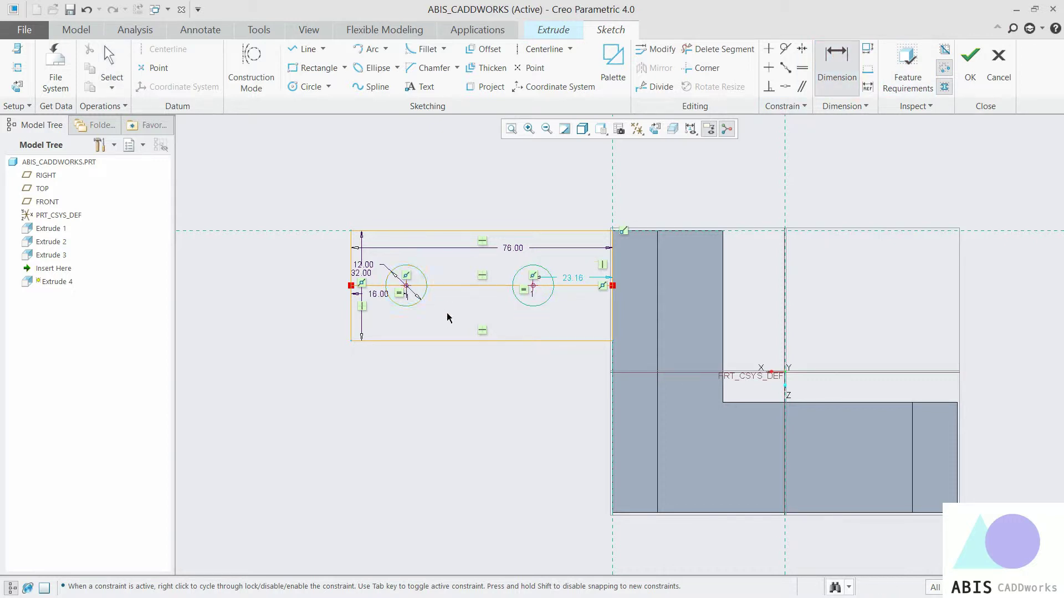
pyautogui.middleClick(485, 319)
pyautogui.write('44')
pyautogui.press('Return')
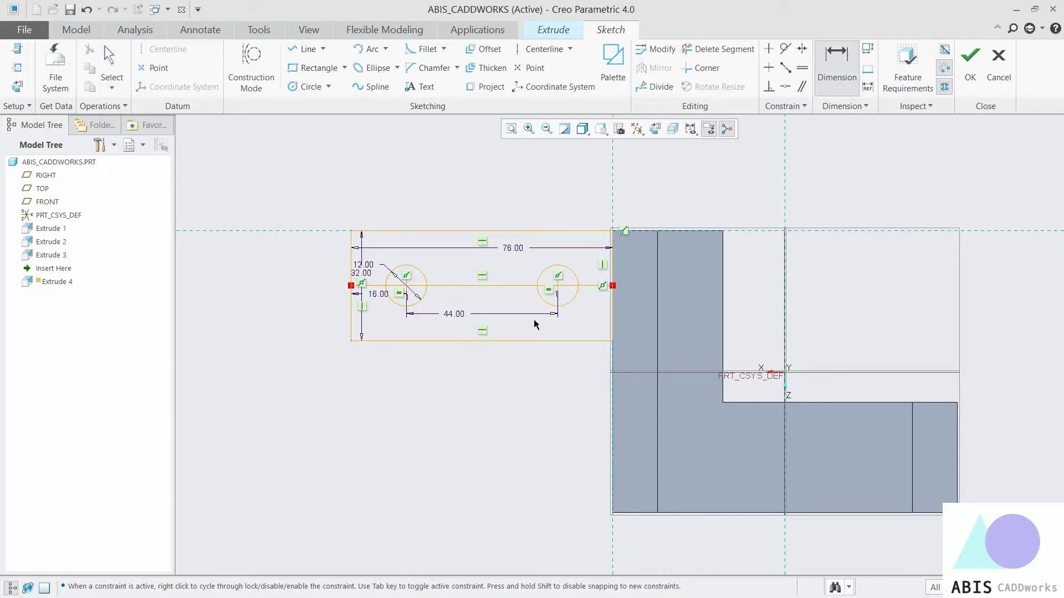
# Delete the helper line running through the middle of the rectangle.
pyautogui.middleClick(592, 289)
pyautogui.click(591, 286)
pyautogui.press('Delete')
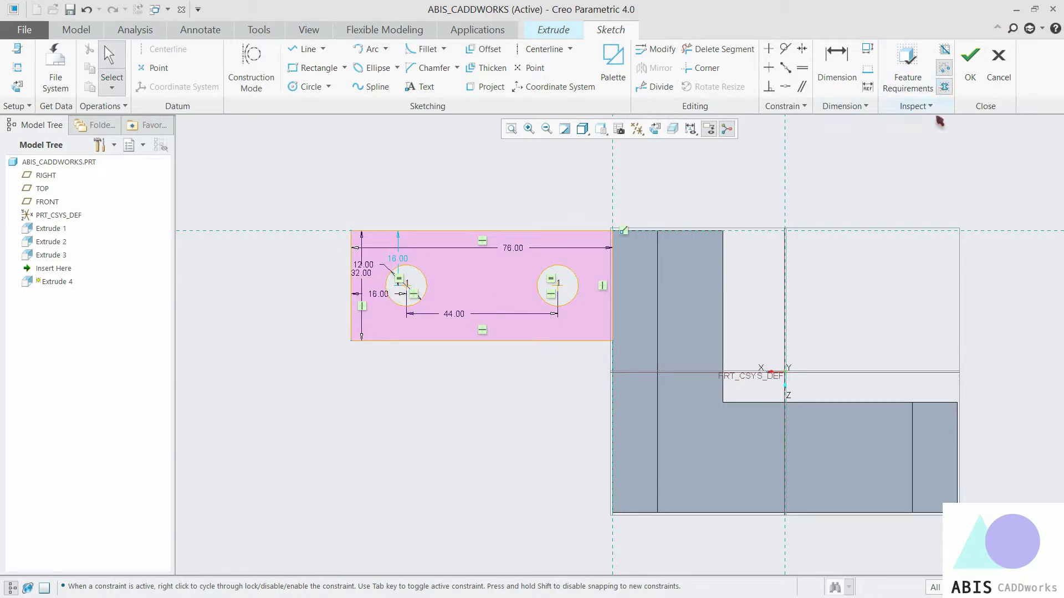
# Finish the sketch and extrude the two-hole tab 13 thick with the direction reversed, alongside the leg.
pyautogui.click(972, 74)
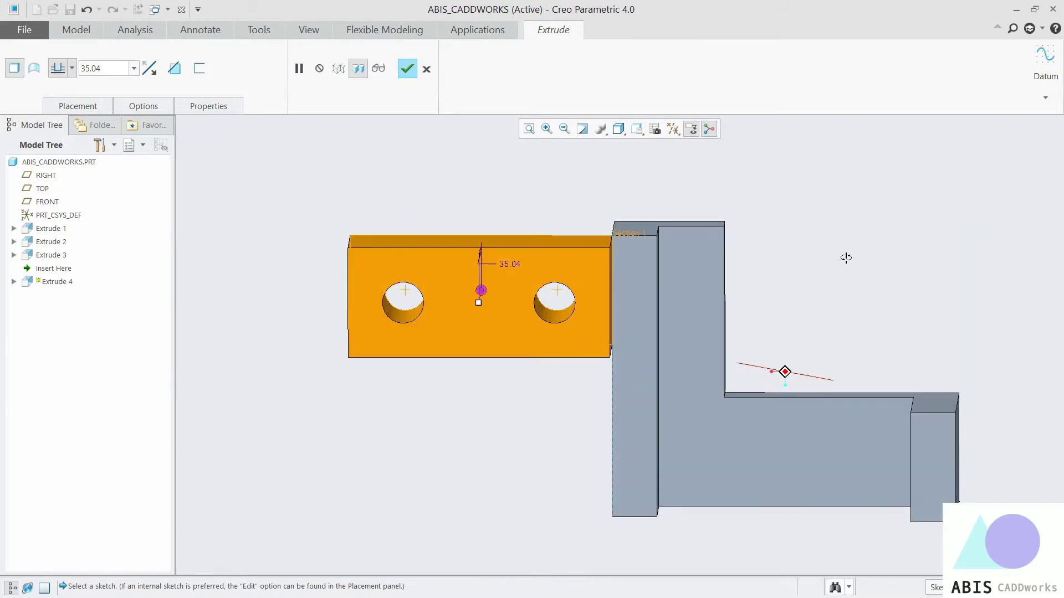
pyautogui.click(149, 68)
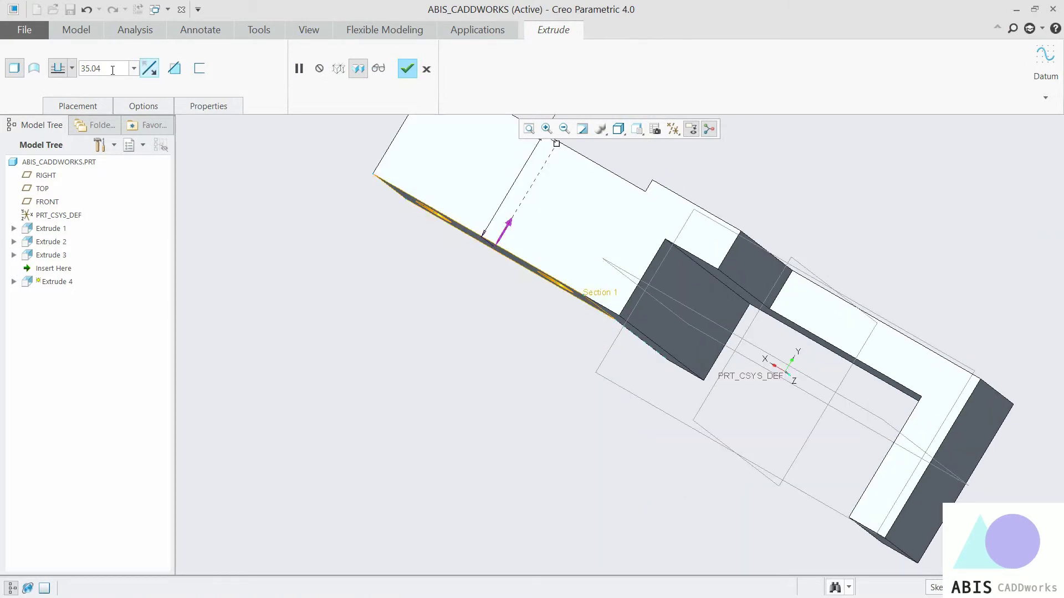
pyautogui.doubleClick(111, 68)
pyautogui.write('123')
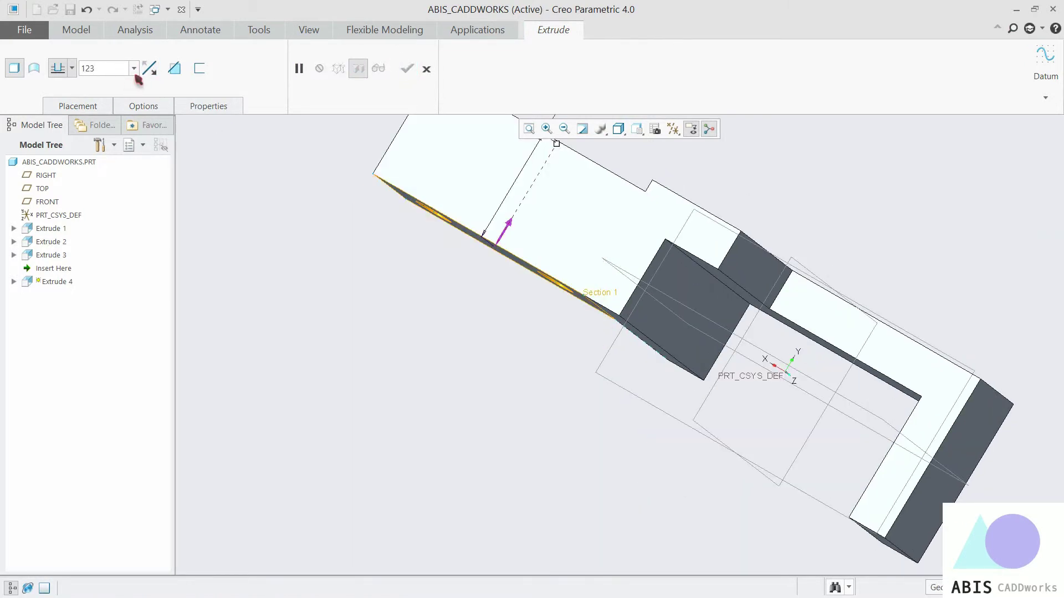
pyautogui.write('3')
pyautogui.press('Return')
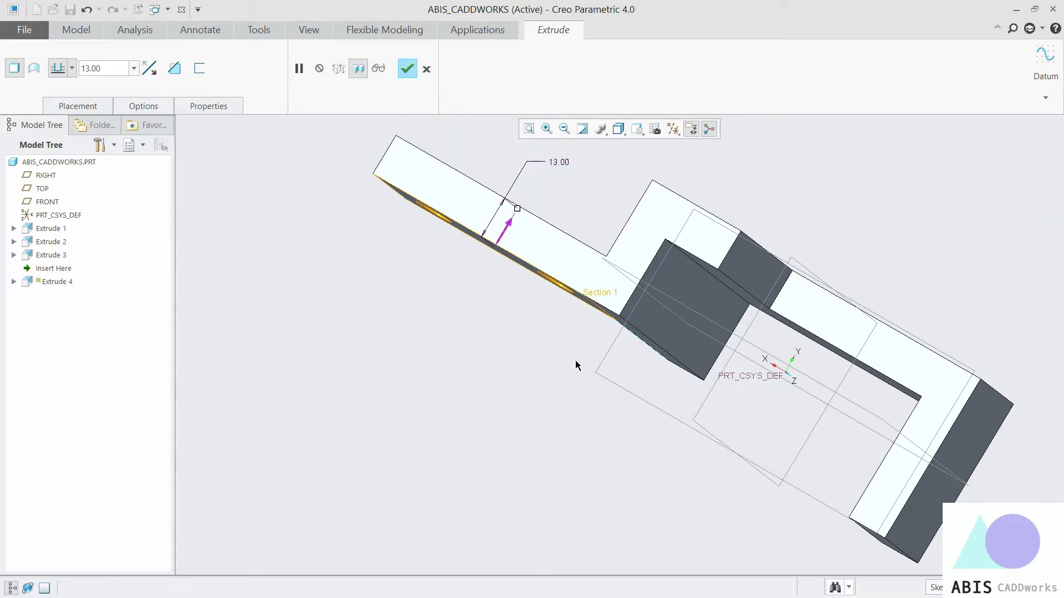
pyautogui.scroll(3, 575, 364)
pyautogui.click(406, 69)
# Start a Round and select the inside corner edge between tab and block plus the inner top edge of the far leg.
pyautogui.moveTo(582, 352); pyautogui.dragTo(475, 373, button='middle')
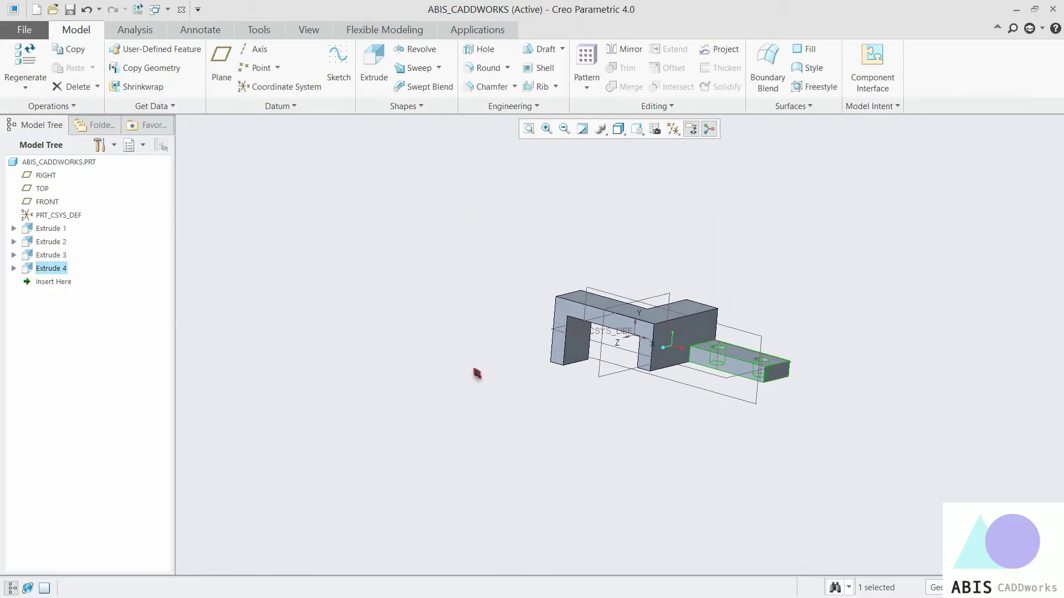
pyautogui.scroll(-4, 684, 372)
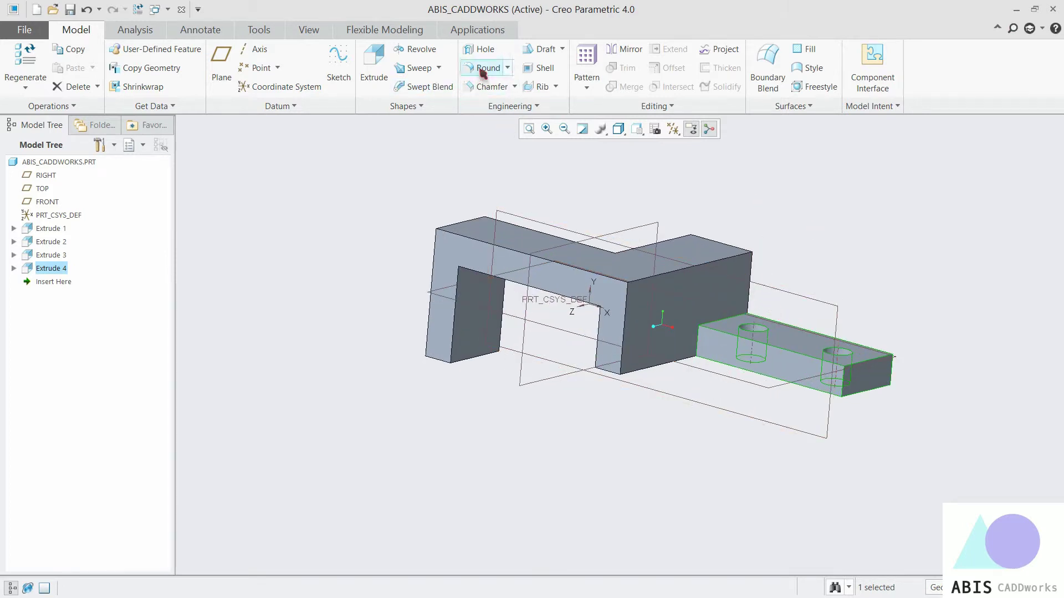
pyautogui.click(507, 68)
pyautogui.click(491, 85)
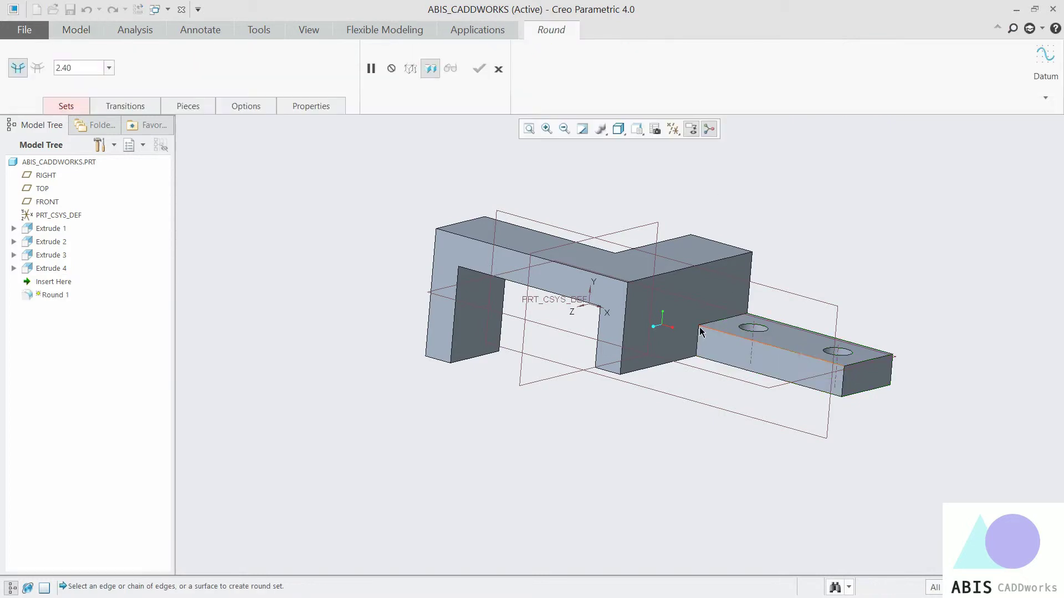
pyautogui.click(698, 344)
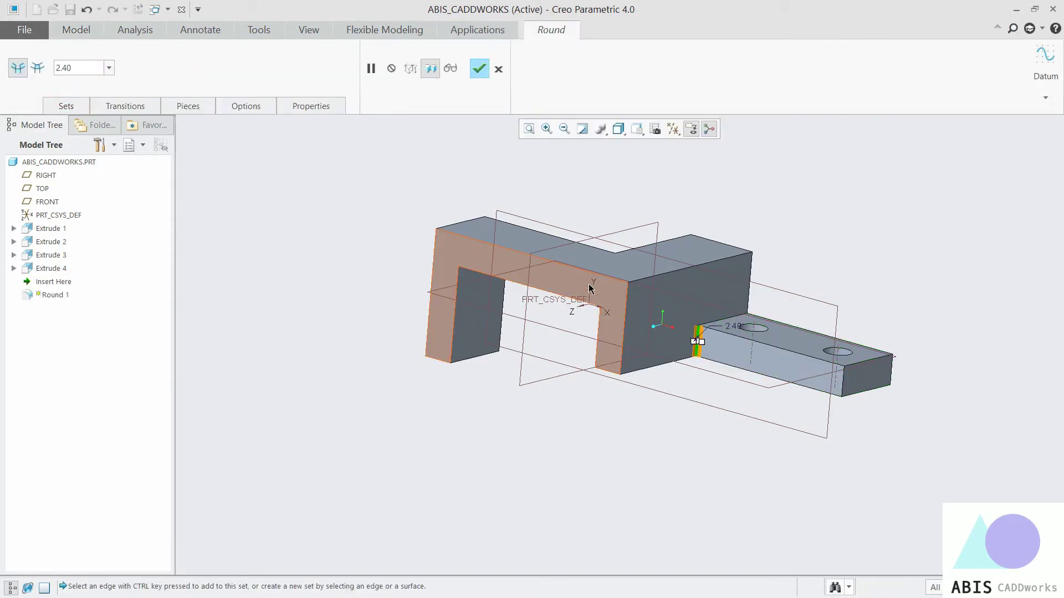
pyautogui.moveTo(616, 373); pyautogui.dragTo(421, 297, button='middle')
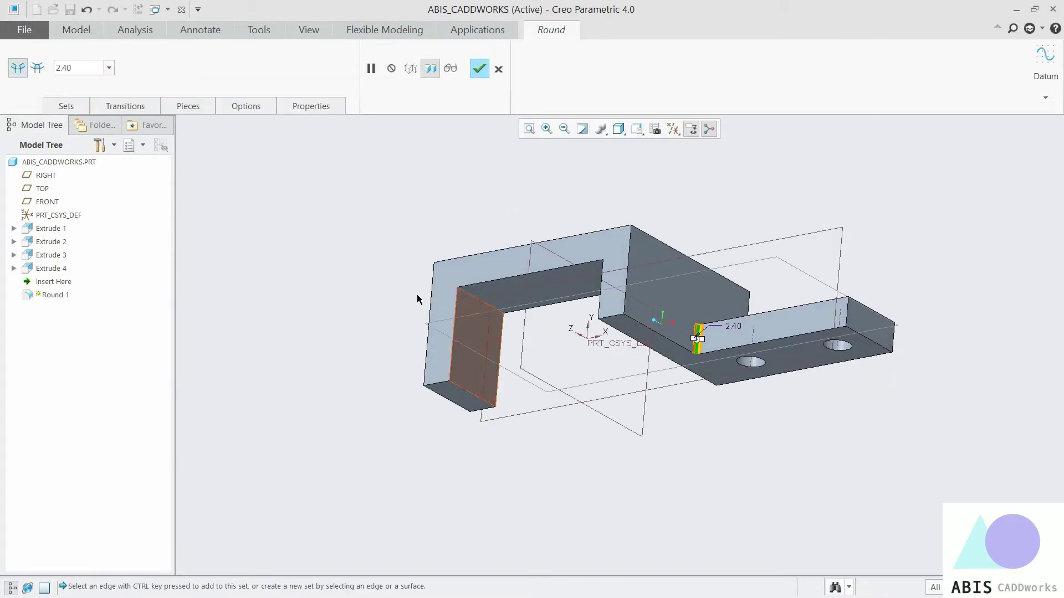
pyautogui.keyDown('ctrl'); pyautogui.click(486, 304); pyautogui.keyUp('ctrl')
# Add the full-length leg's inner top edge and the L-shape's inside corner edge to the round set.
pyautogui.moveTo(534, 408); pyautogui.dragTo(661, 265, button='middle')
pyautogui.keyDown('ctrl'); pyautogui.click(667, 271); pyautogui.keyUp('ctrl')
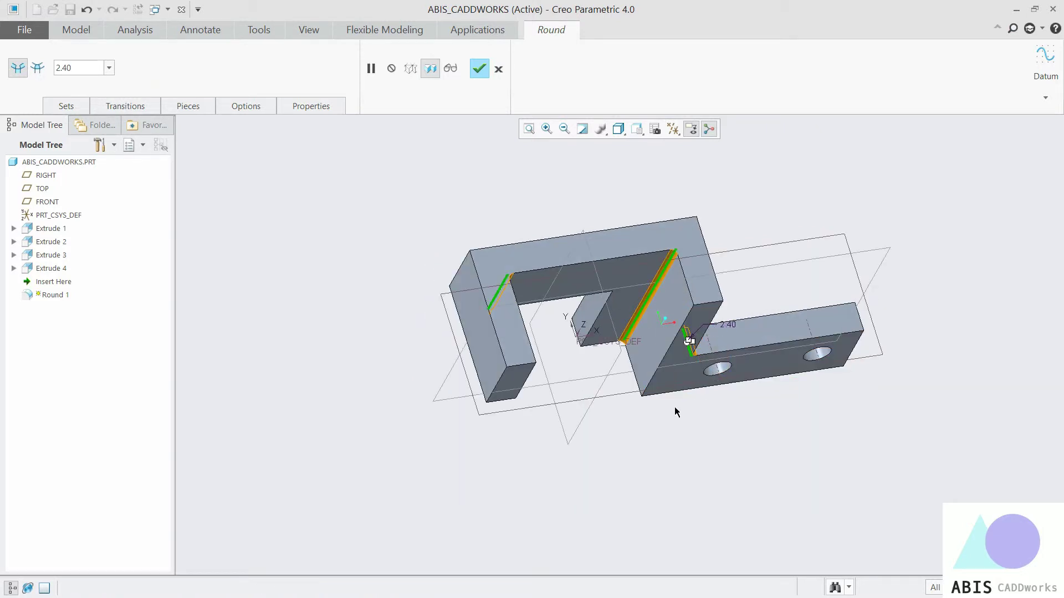
pyautogui.moveTo(676, 412); pyautogui.dragTo(671, 498, button='middle')
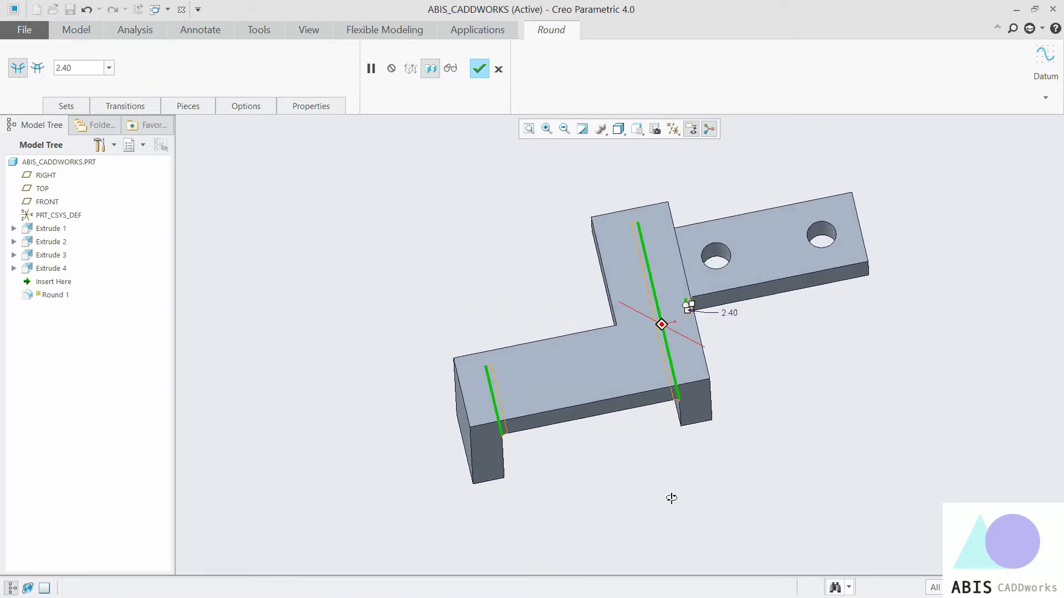
pyautogui.moveTo(759, 369); pyautogui.dragTo(729, 366, button='middle')
pyautogui.keyDown('ctrl'); pyautogui.click(677, 353); pyautogui.keyUp('ctrl')
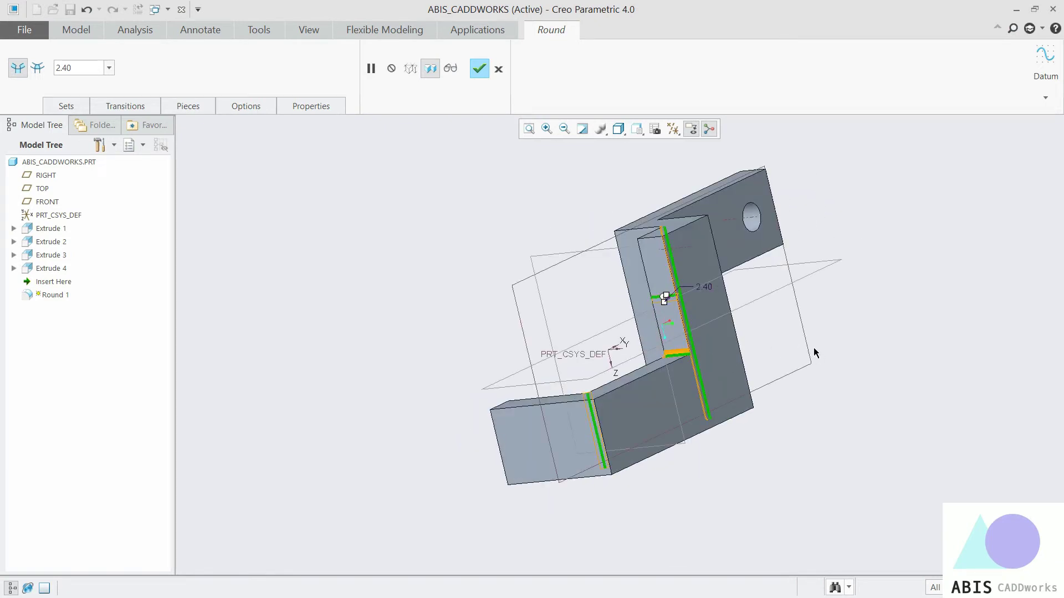
pyautogui.moveTo(836, 361); pyautogui.dragTo(715, 327, button='middle')
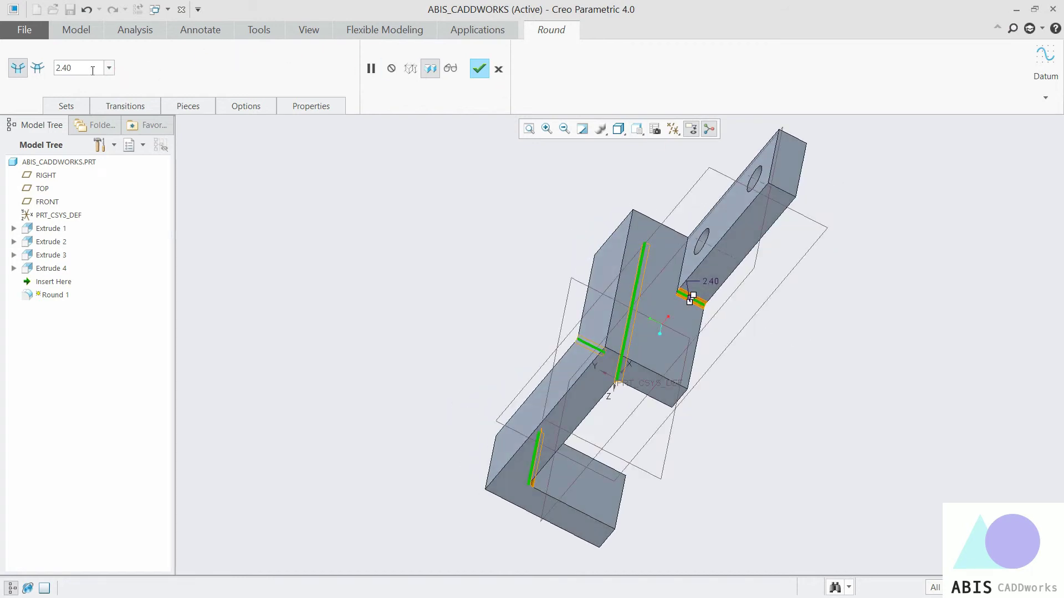
# Set the radius of the round set to 6 and complete the round.
pyautogui.write('6')
pyautogui.press('Return')
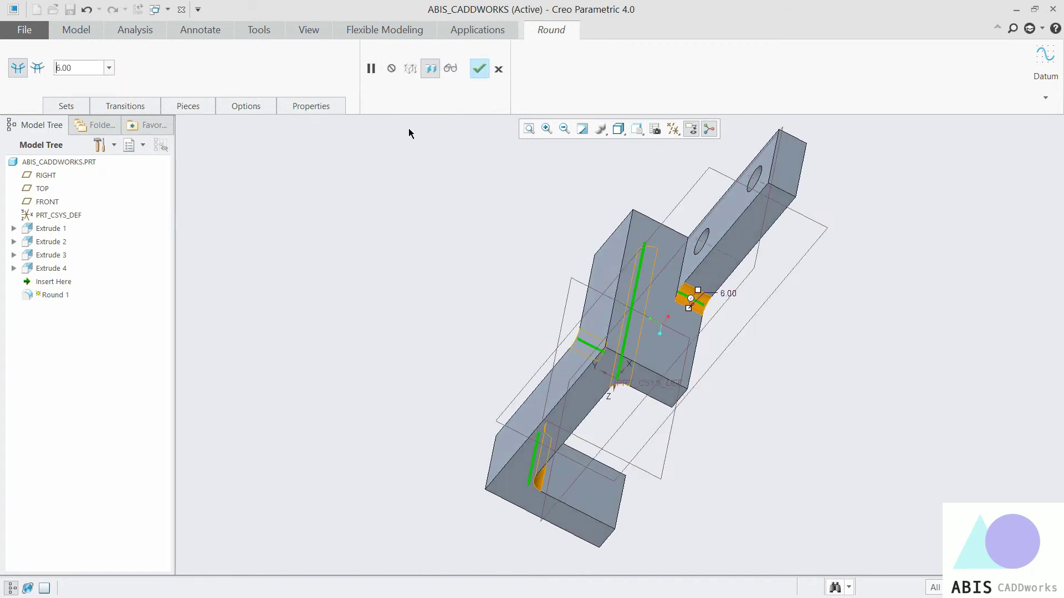
pyautogui.moveTo(698, 375); pyautogui.dragTo(689, 321, button='middle')
pyautogui.middleClick(689, 321)
pyautogui.moveTo(672, 244); pyautogui.dragTo(693, 373, button='middle')
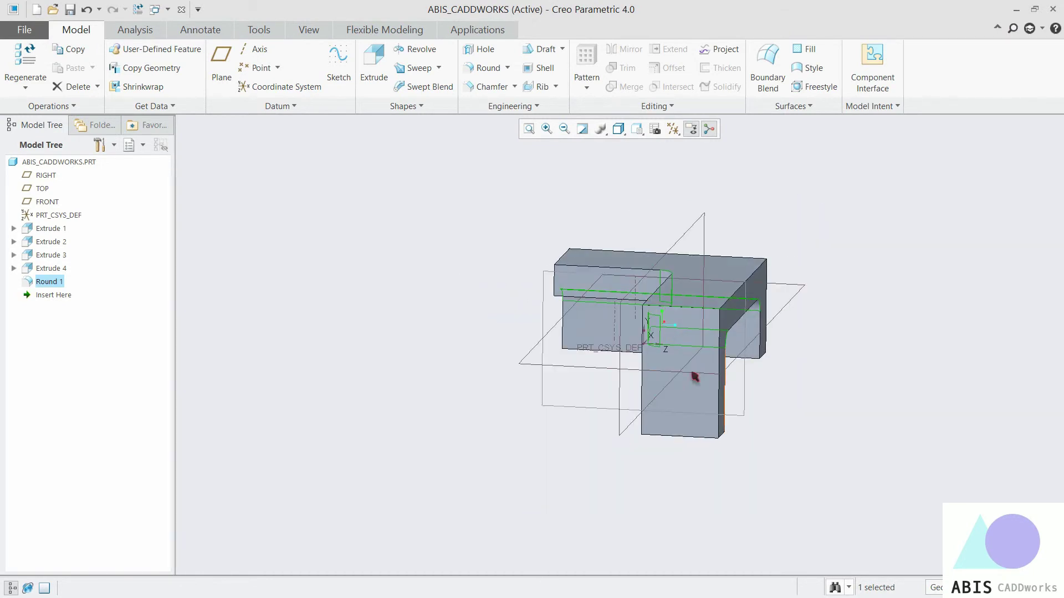
# Start an extrude sketch on the longer leg's outer face and add the leg's bottom edge and both vertical side edges as references.
pyautogui.click(676, 389)
pyautogui.click(373, 64)
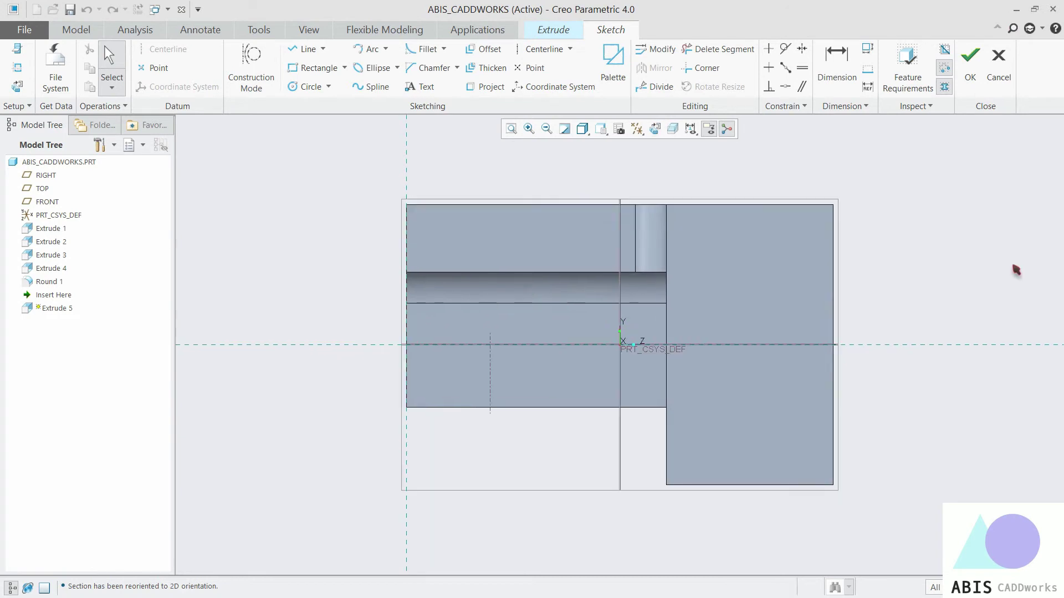
pyautogui.rightClick(946, 257)
pyautogui.click(898, 305)
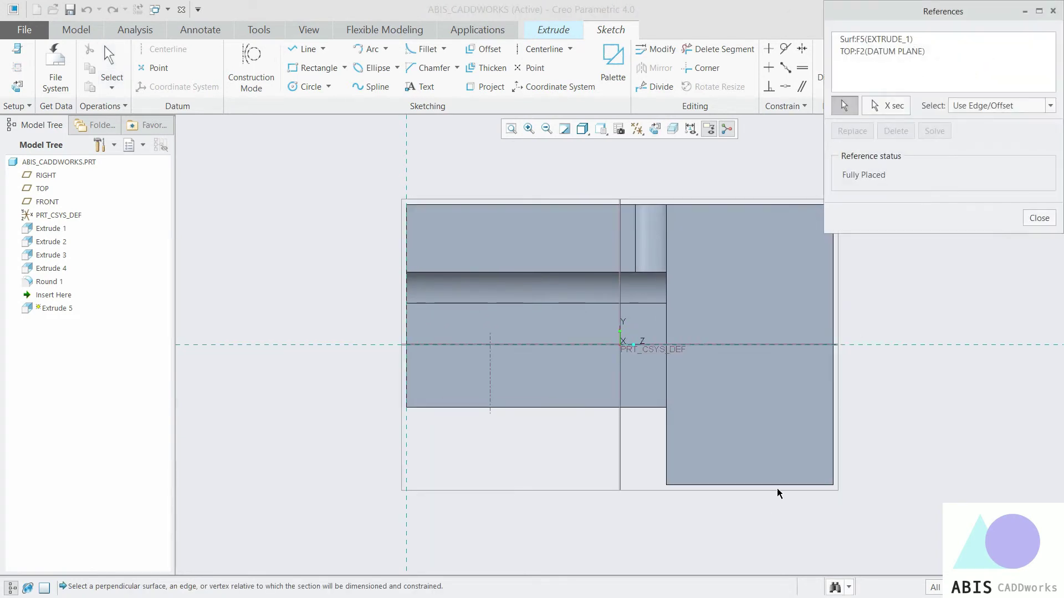
pyautogui.click(791, 480)
pyautogui.click(833, 452)
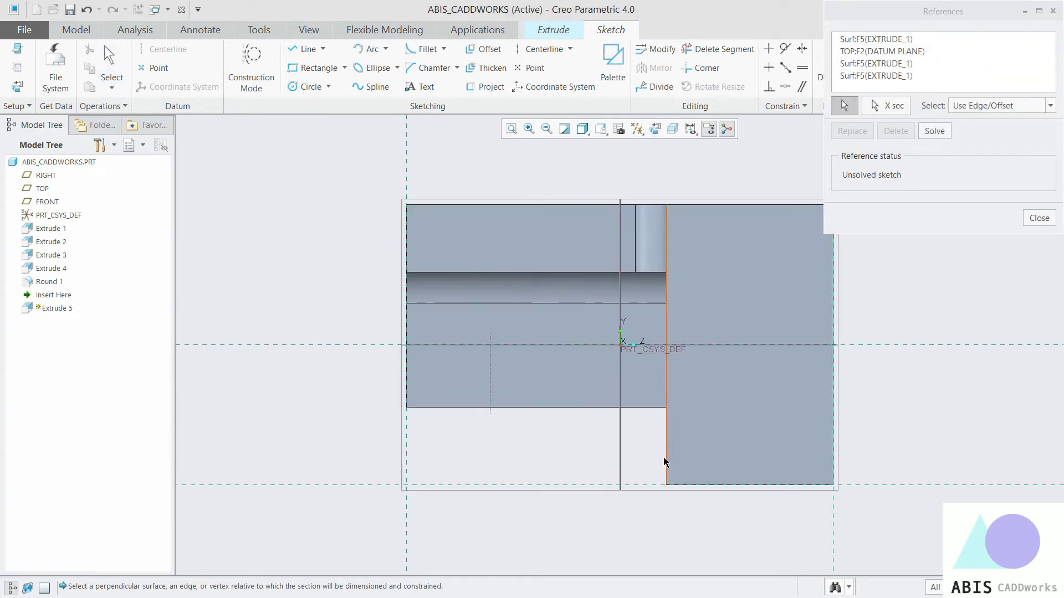
pyautogui.click(666, 463)
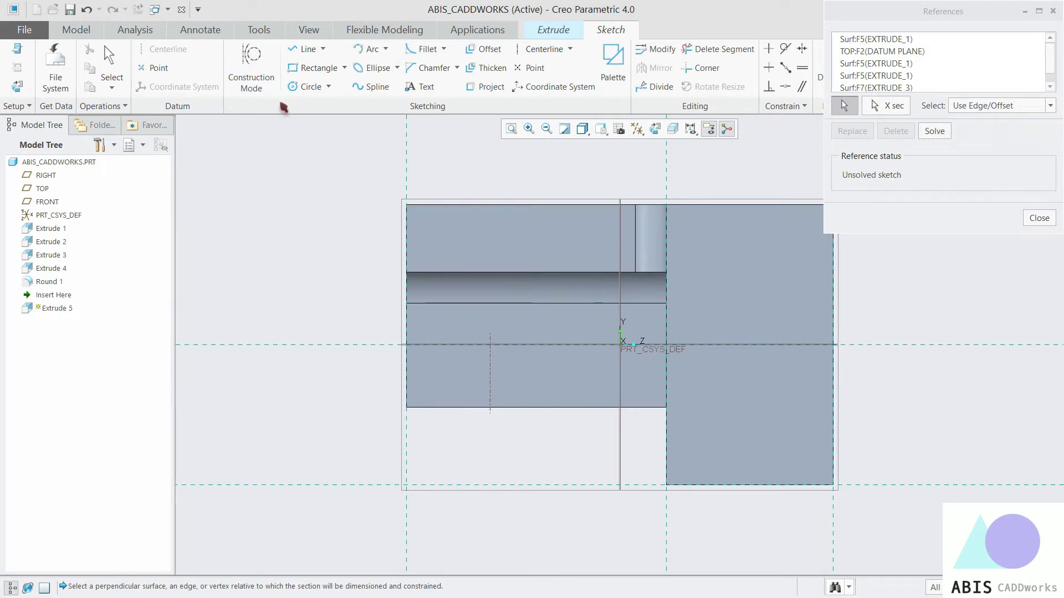
pyautogui.middleClick(560, 294)
# Sketch a vertical line about 21.2 long up from the leg's bottom-edge midpoint and a circle about 9.7 in diameter centred on its upper end.
pyautogui.click(305, 87)
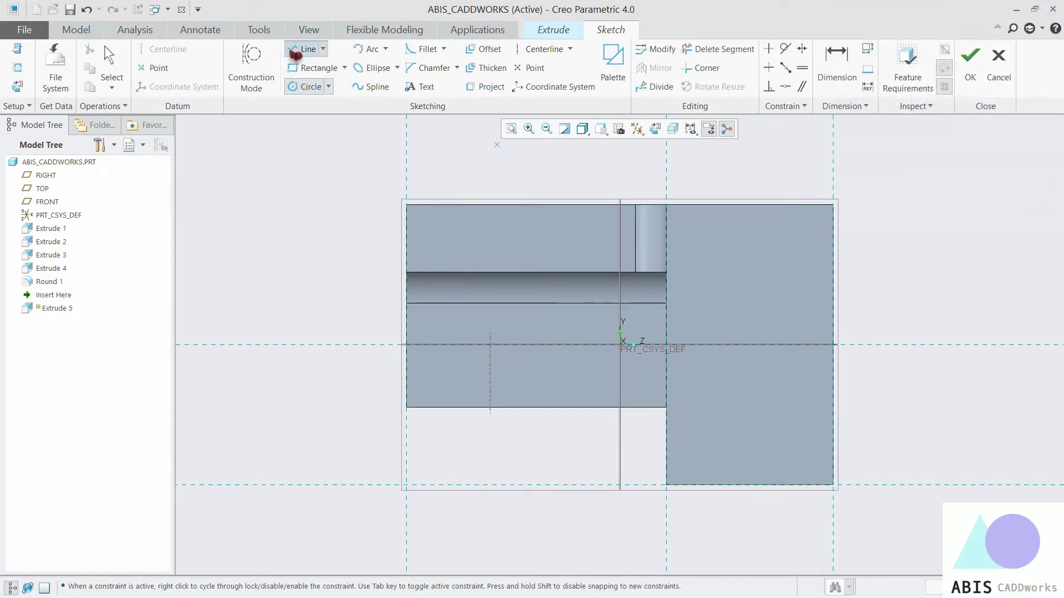
pyautogui.click(304, 49)
pyautogui.click(750, 485)
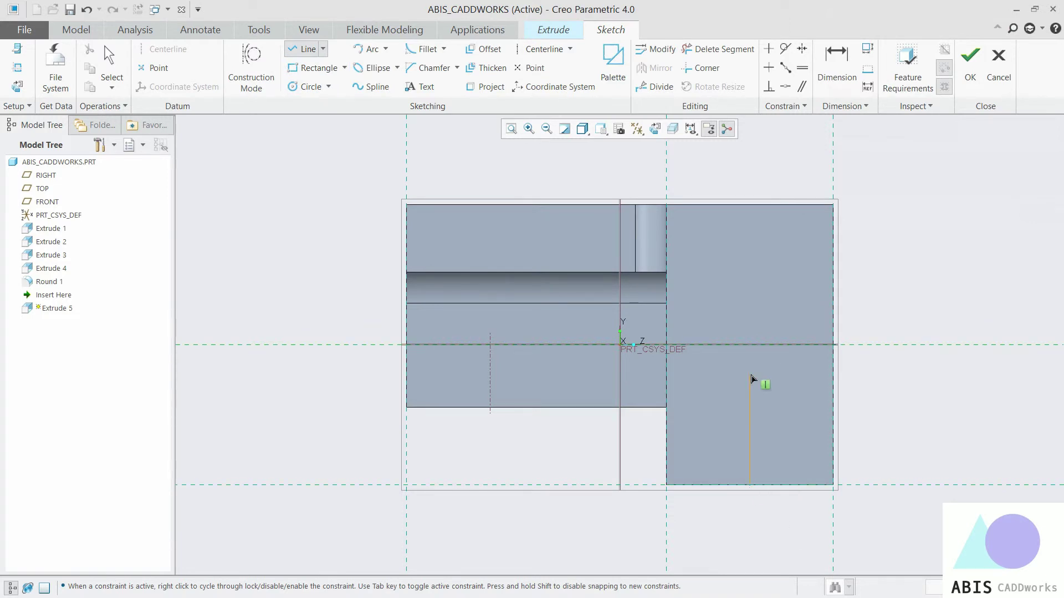
pyautogui.click(749, 376)
pyautogui.click(287, 86)
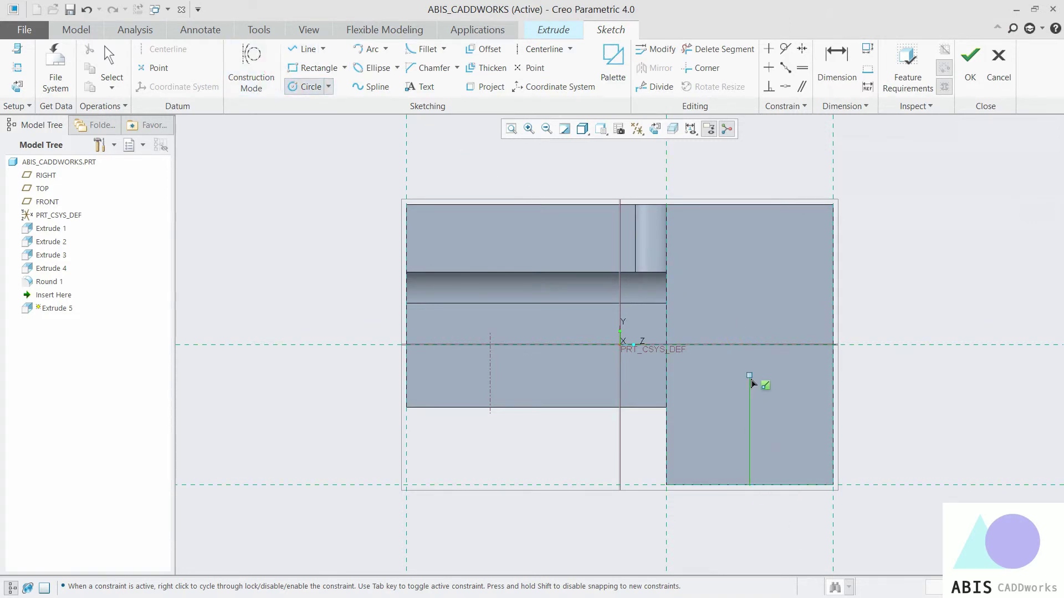
pyautogui.click(750, 375)
pyautogui.click(772, 364)
pyautogui.middleClick(769, 321)
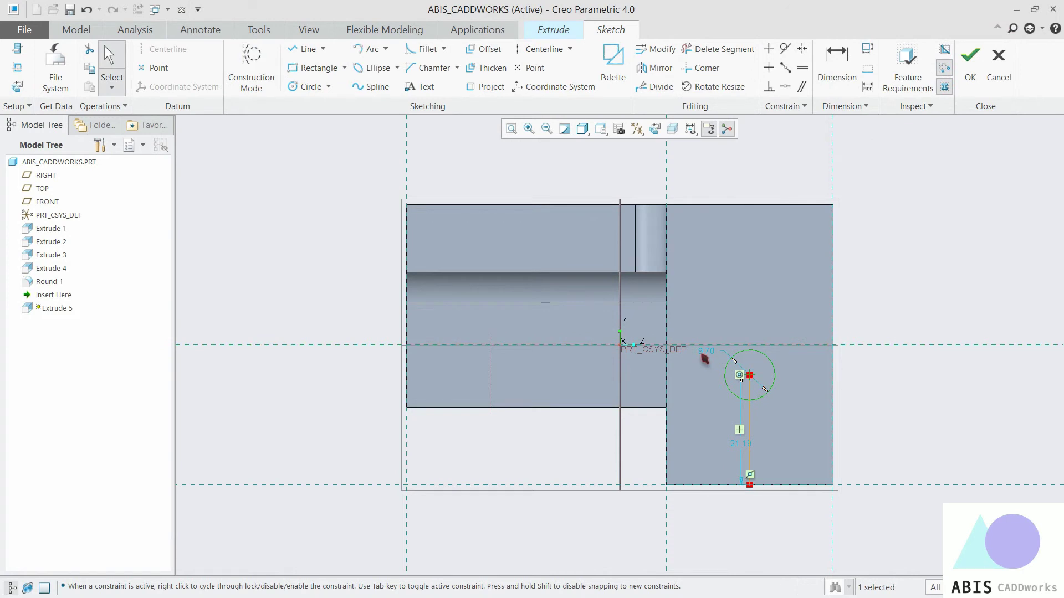
# Set the circle's diameter to 7 and the vertical centre line's length to 15.
pyautogui.doubleClick(702, 351)
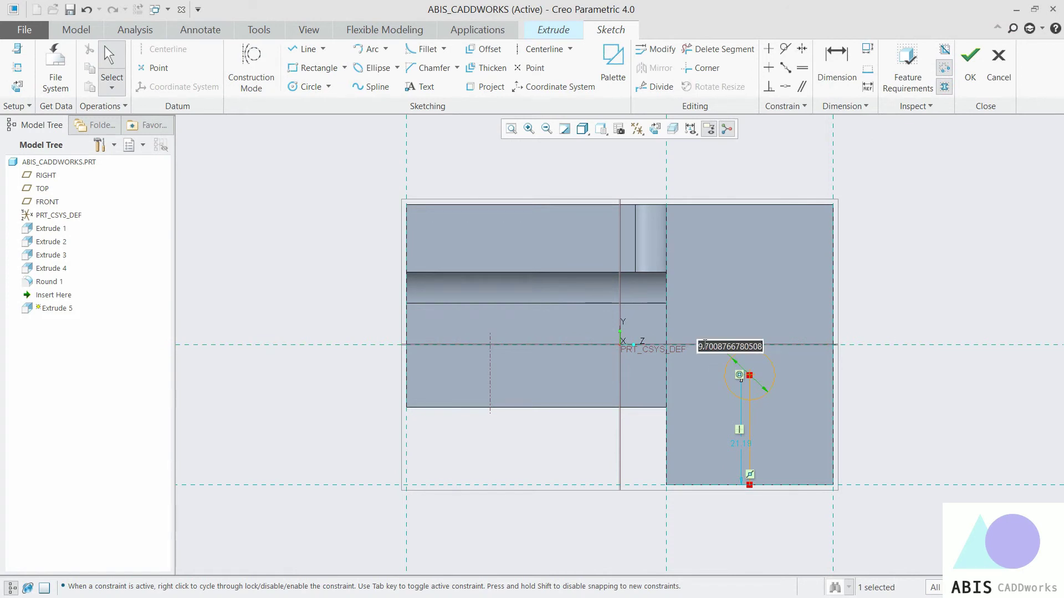
pyautogui.write('7')
pyautogui.press('Return')
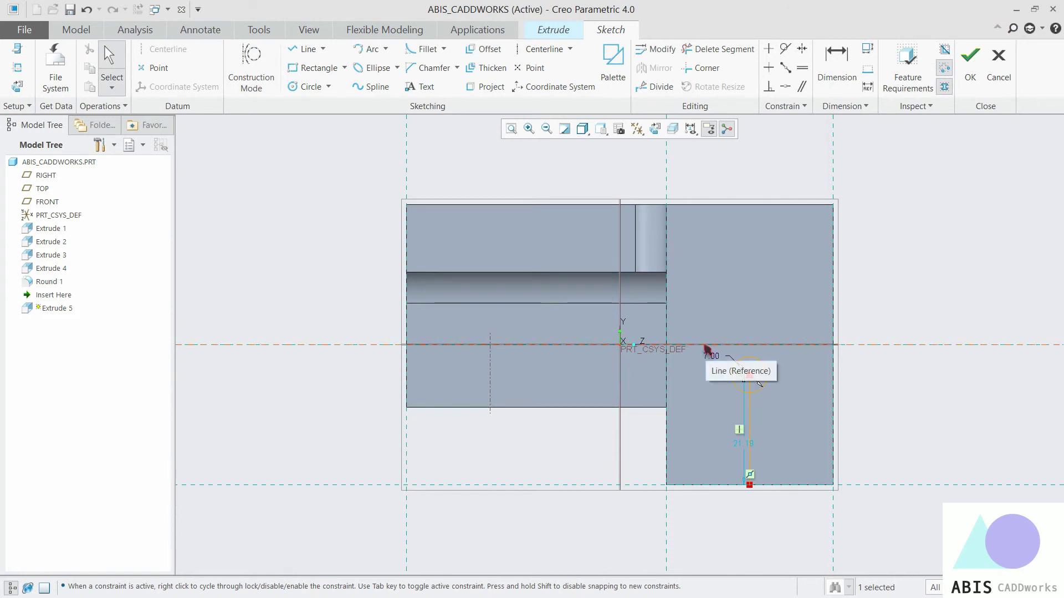
pyautogui.doubleClick(743, 444)
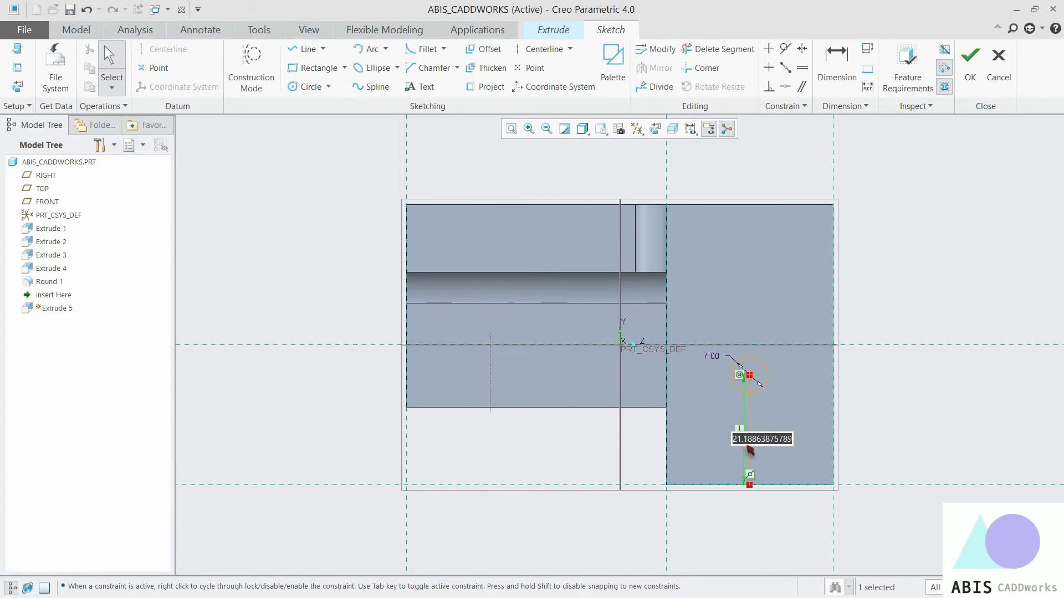
pyautogui.write('15')
pyautogui.press('Return')
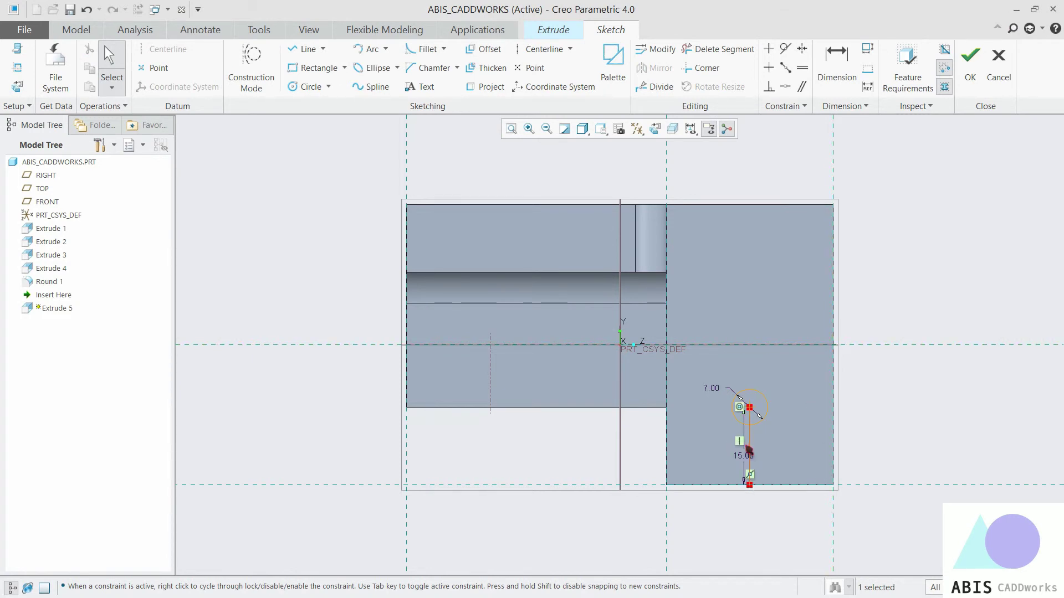
# Draw vertical lines from both sides of the circle down to the leg's bottom edge and close the slot profile along that edge.
pyautogui.scroll(-1, 805, 439)
pyautogui.click(303, 49)
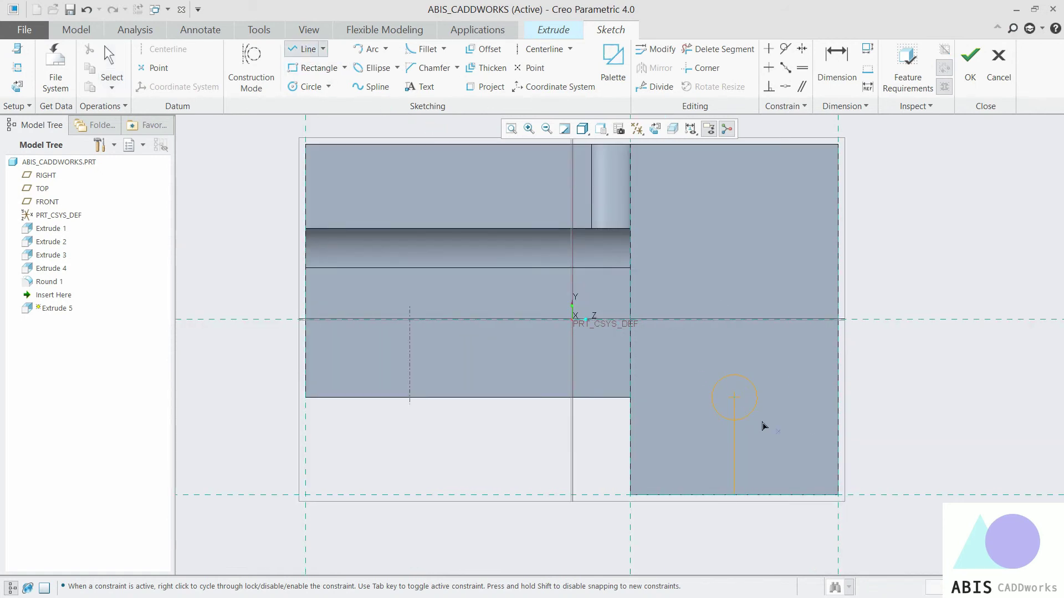
pyautogui.click(758, 398)
pyautogui.click(758, 498)
pyautogui.middleClick(727, 499)
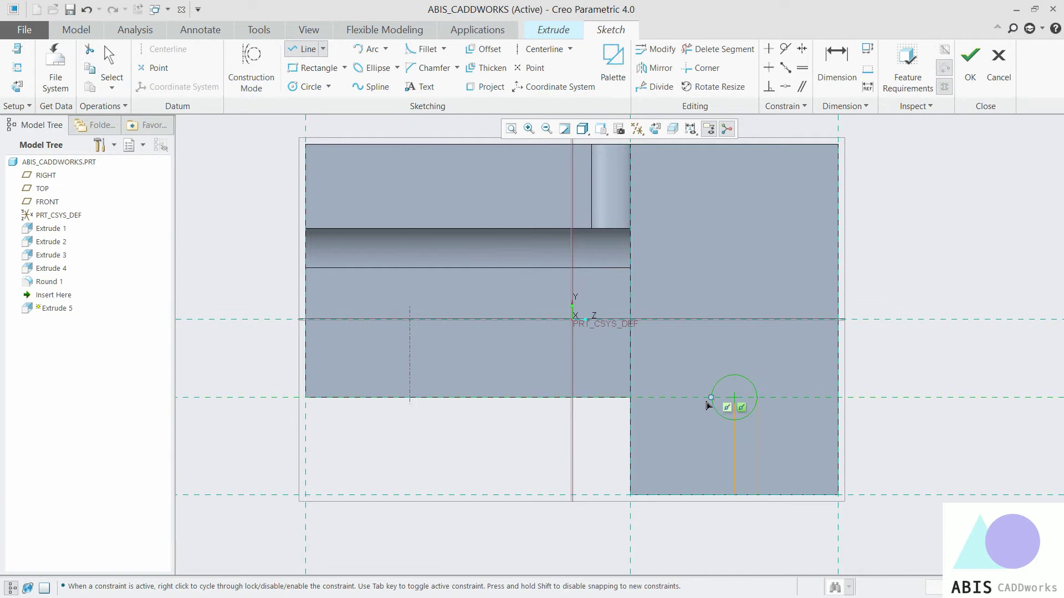
pyautogui.click(707, 403)
pyautogui.click(712, 495)
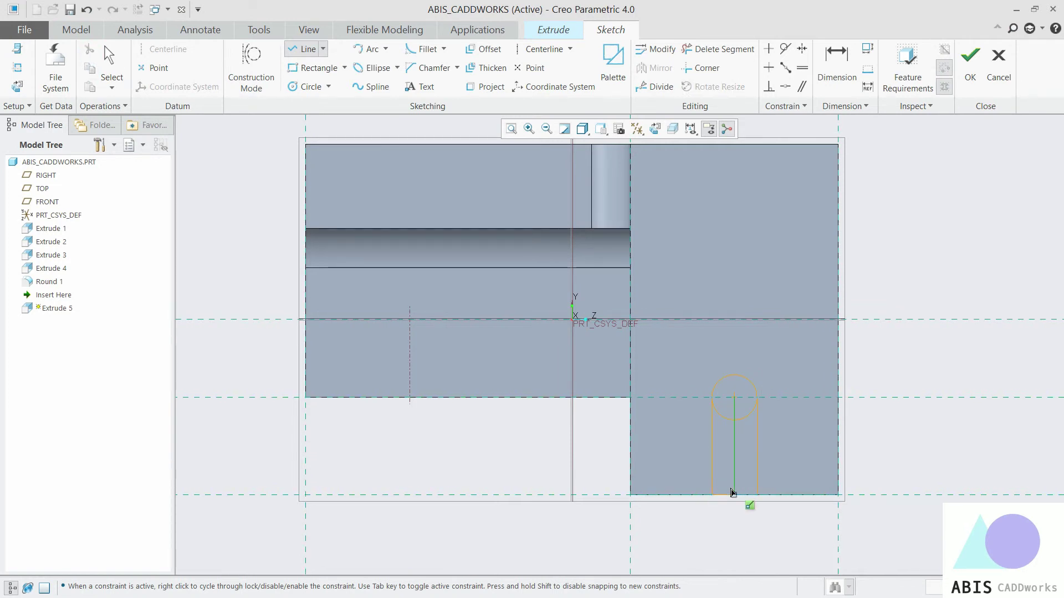
pyautogui.click(757, 496)
pyautogui.middleClick(757, 498)
pyautogui.middleClick(757, 499)
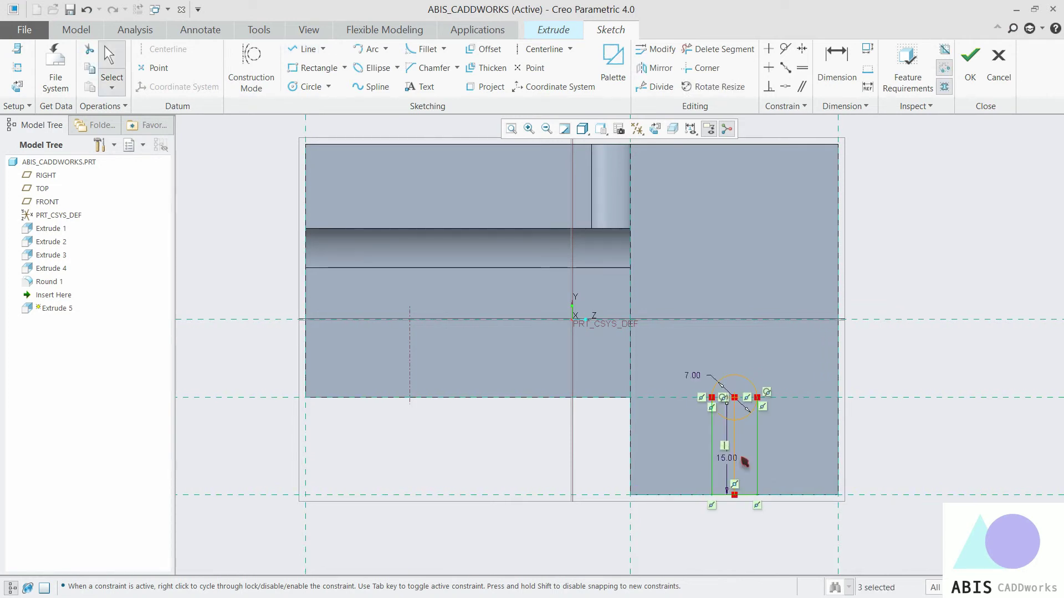
# Trim away the circle's lower half and the centre line with Delete Segment, leaving a closed round-topped slot profile.
pyautogui.click(726, 54)
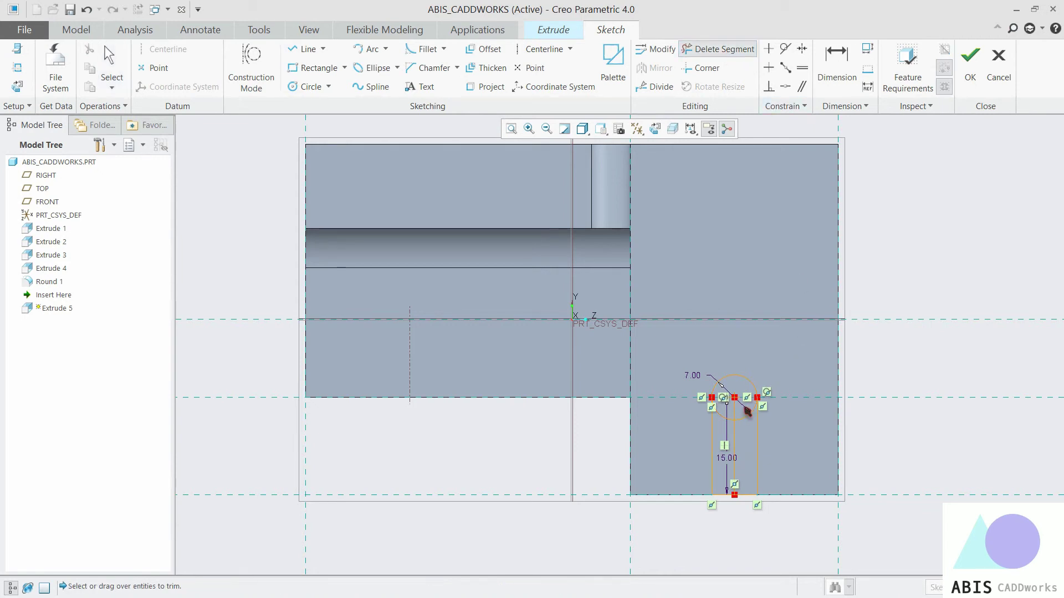
pyautogui.moveTo(748, 411)
pyautogui.mouseDown()
pyautogui.moveTo(737, 434)
pyautogui.moveTo(735, 411)
pyautogui.mouseUp()
pyautogui.middleClick(762, 430)
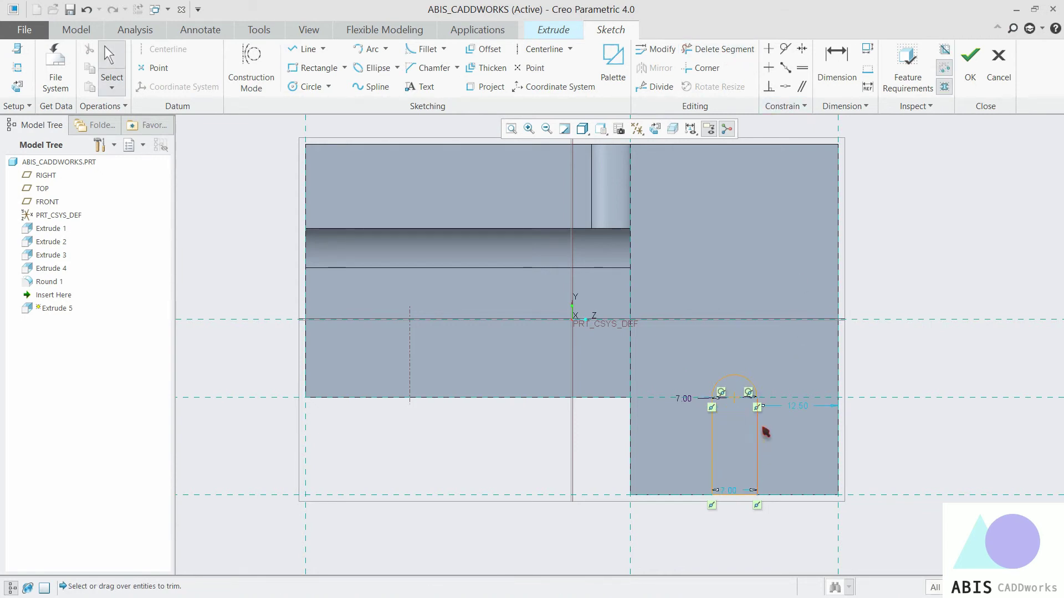
# Finish the sketch and extrude the slot profile 38 into the leg as a material-removing cut.
pyautogui.click(967, 75)
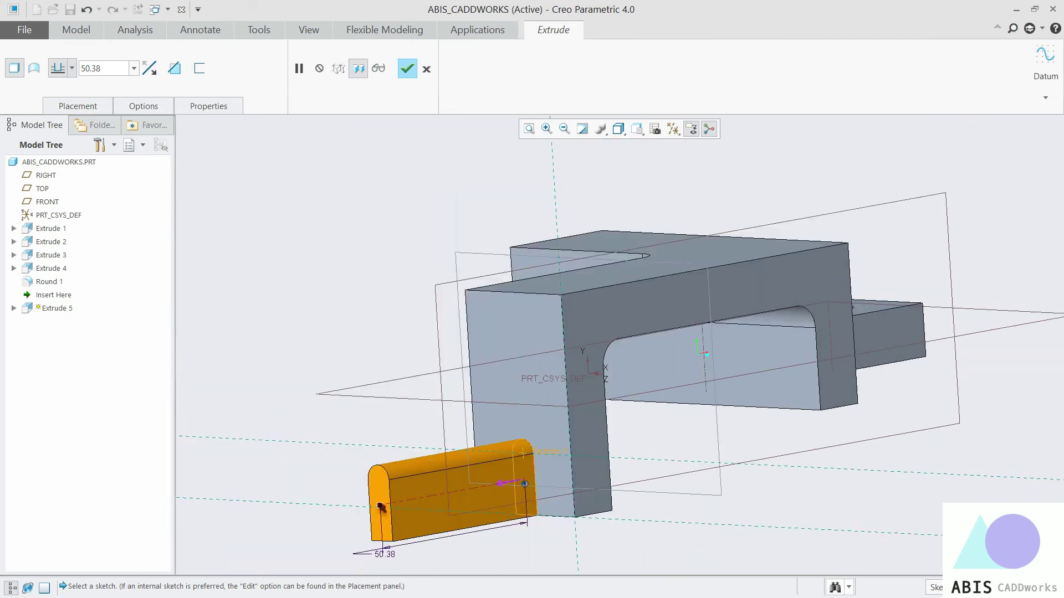
pyautogui.moveTo(381, 507); pyautogui.dragTo(634, 459)
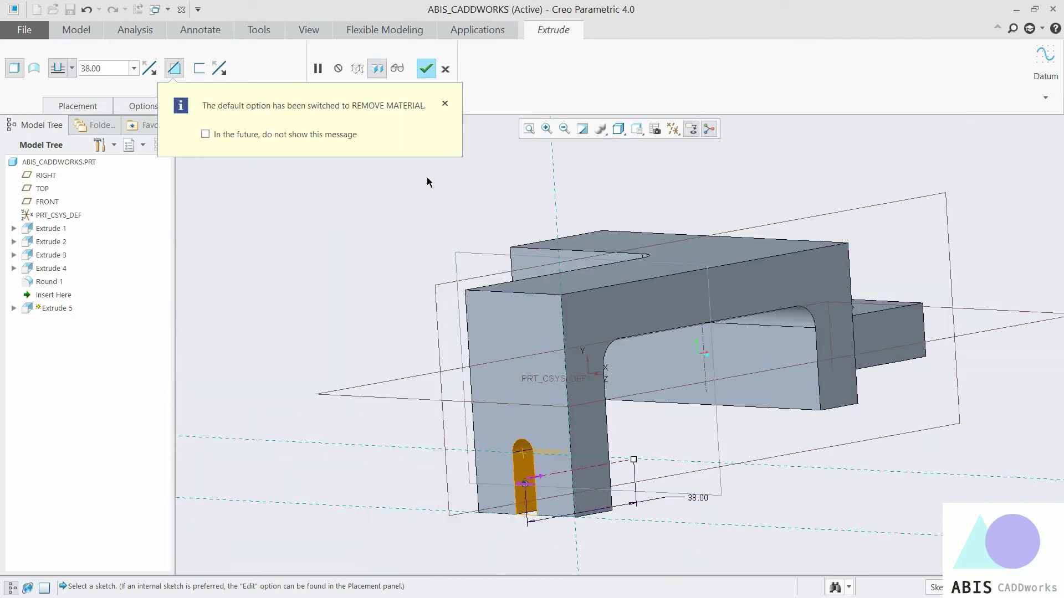
pyautogui.click(425, 69)
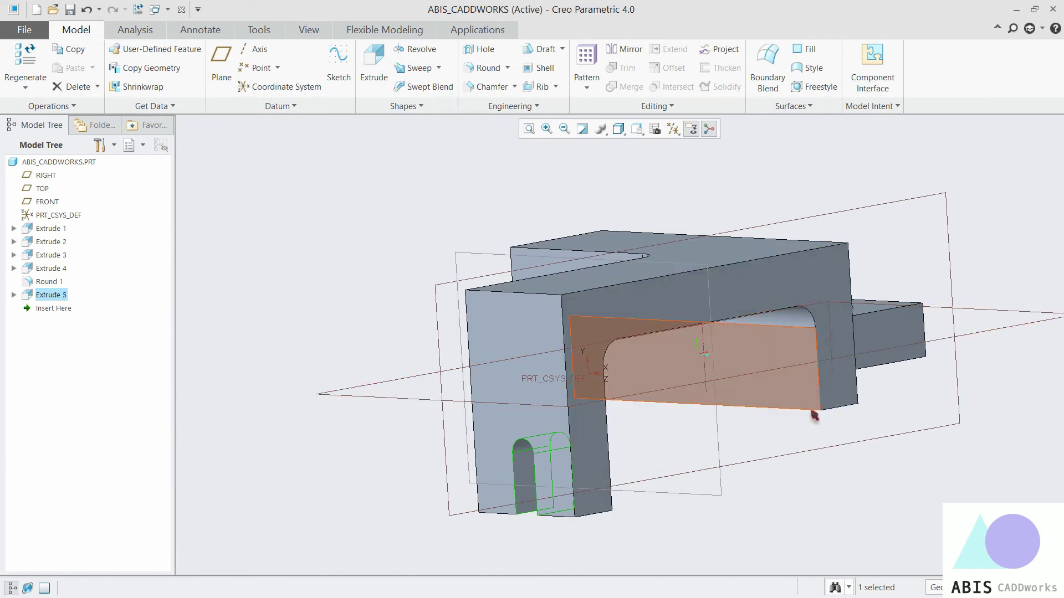
# Inspect the slotted leg from its inner side, restore a saved view orientation of the whole part and clear the selection.
pyautogui.moveTo(792, 447)
pyautogui.mouseDown(button='middle')
pyautogui.moveTo(795, 456)
pyautogui.moveTo(758, 441)
pyautogui.moveTo(685, 455)
pyautogui.mouseUp(button='middle')
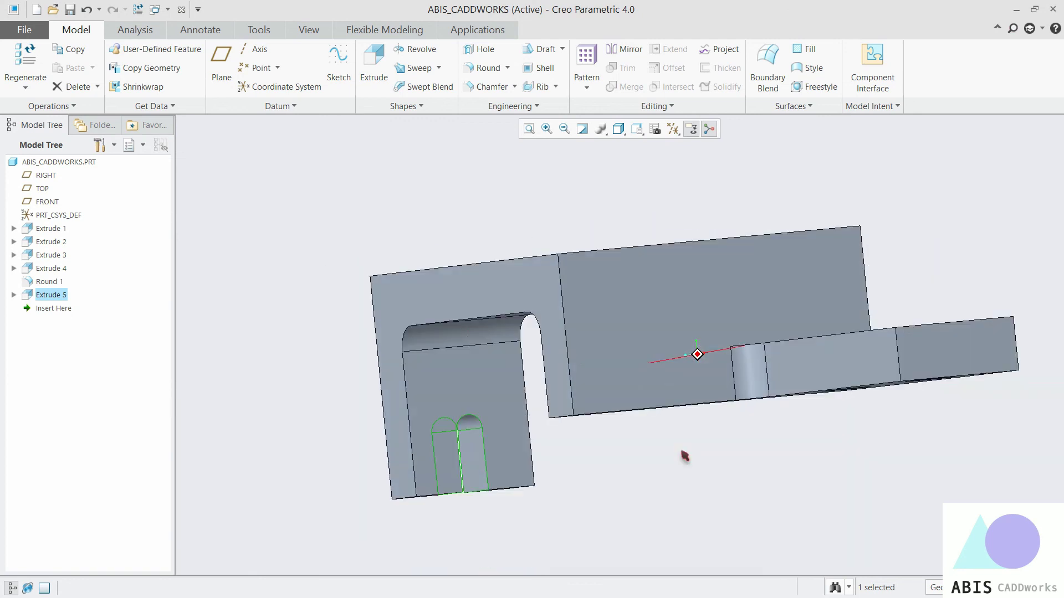
pyautogui.click(643, 135)
pyautogui.click(648, 144)
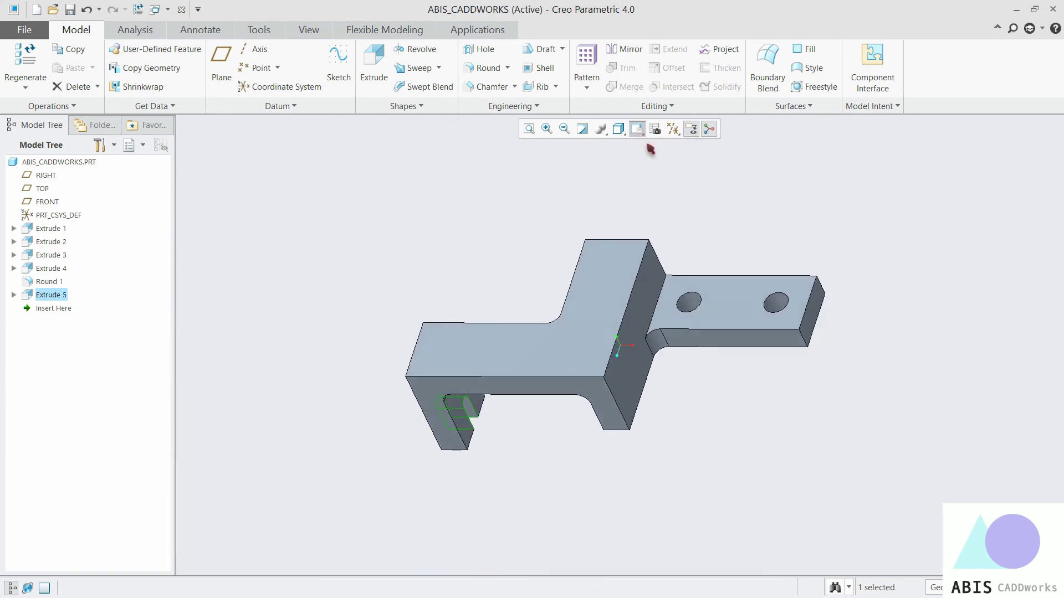
pyautogui.click(946, 361)
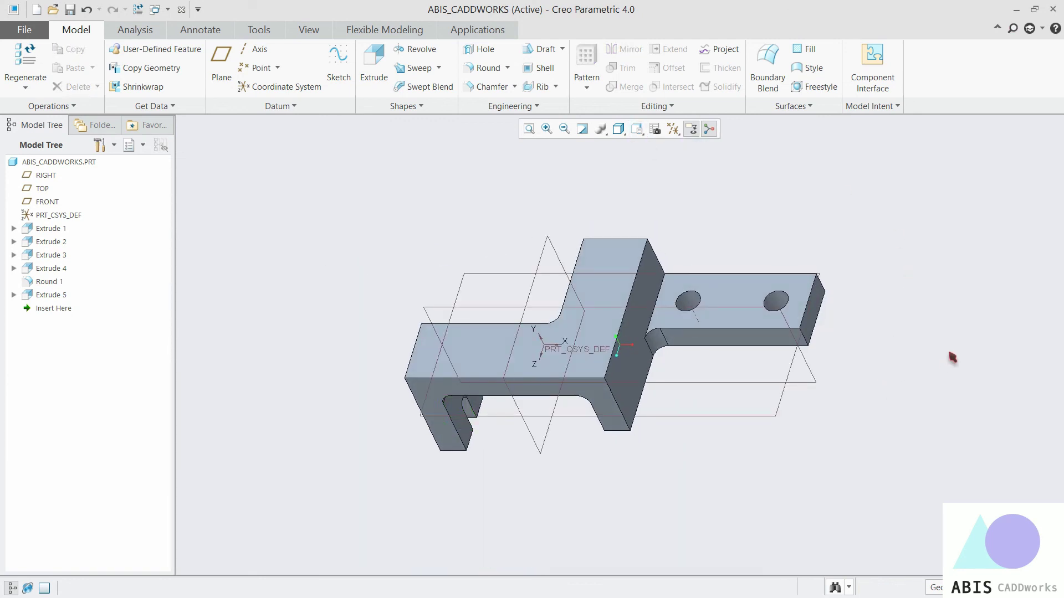